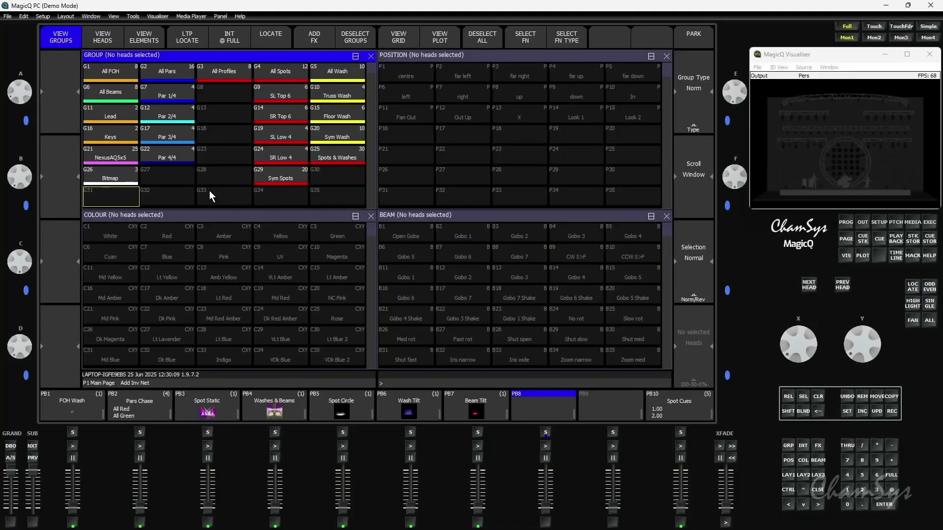
Step: Select the All Spots group, try its Odd and Even sub-selections, and reset the sub-selection to None
click(273, 74)
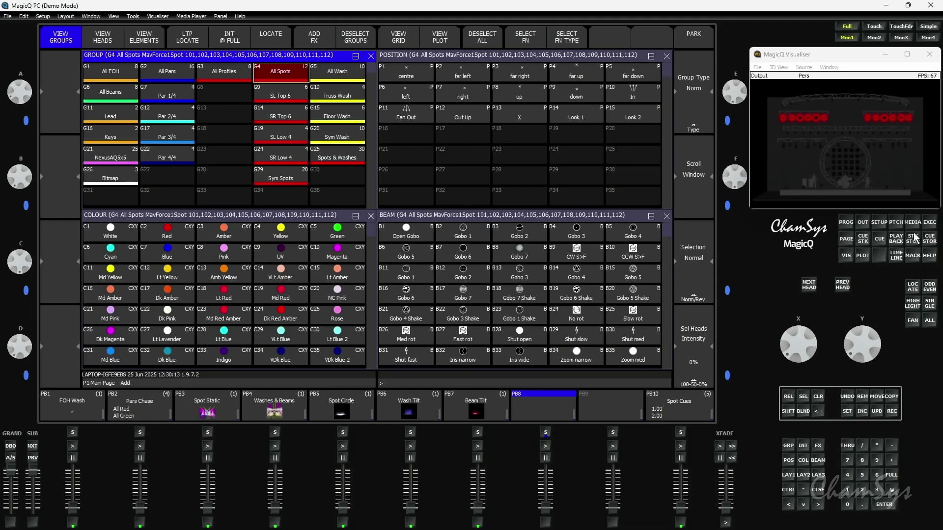
click(929, 287)
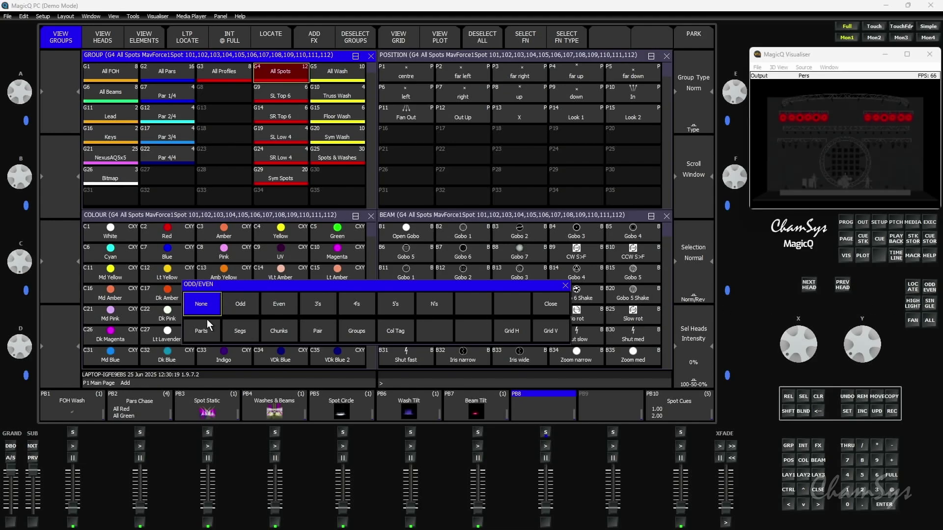
click(242, 303)
click(268, 301)
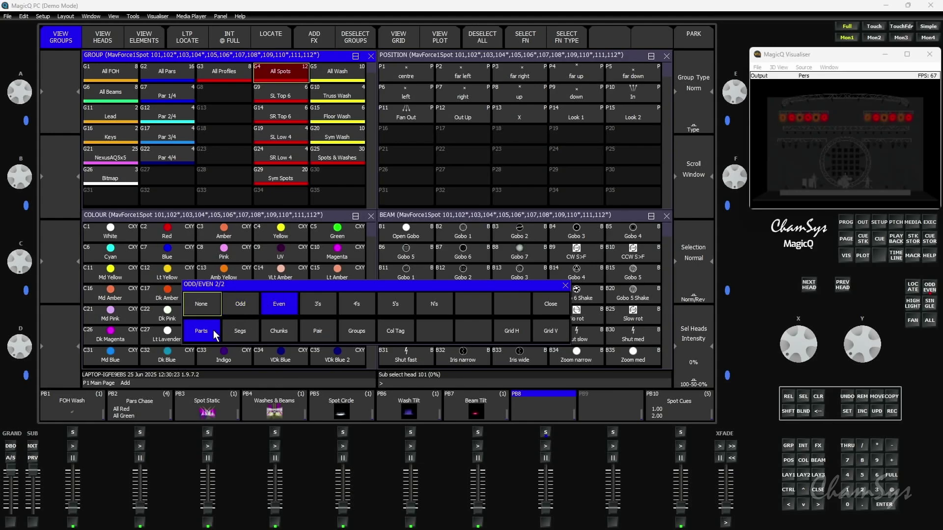
click(211, 305)
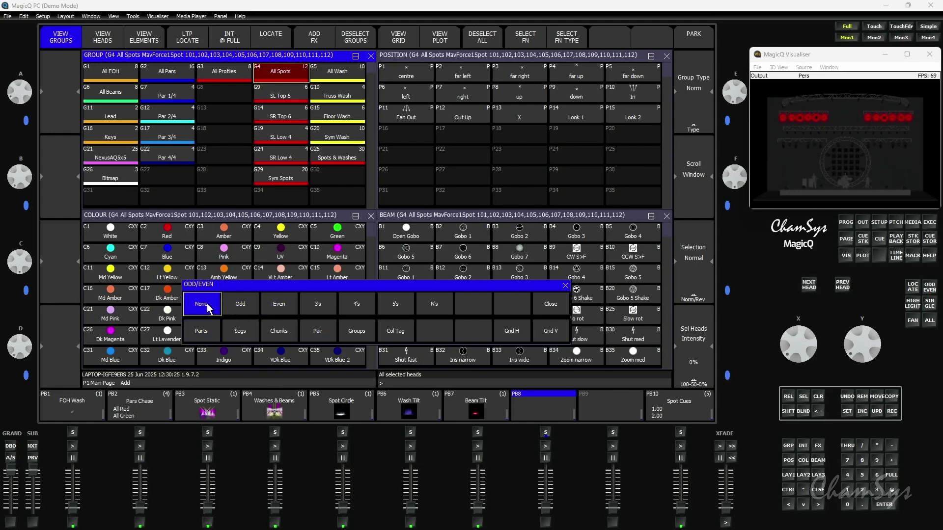
Step: Try sub-selecting the spots in segments with 3 Segs and 4 Segs, finishing on 2 Segs
click(240, 335)
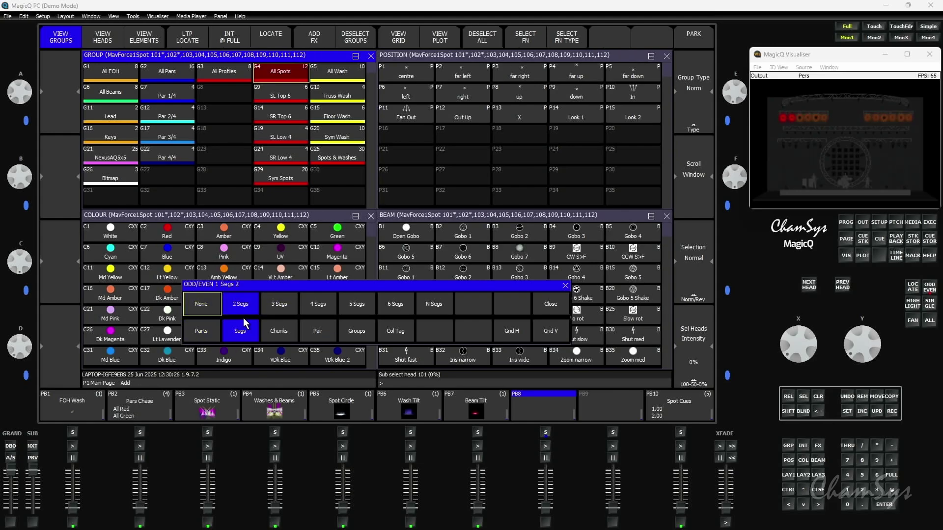
click(284, 304)
click(318, 304)
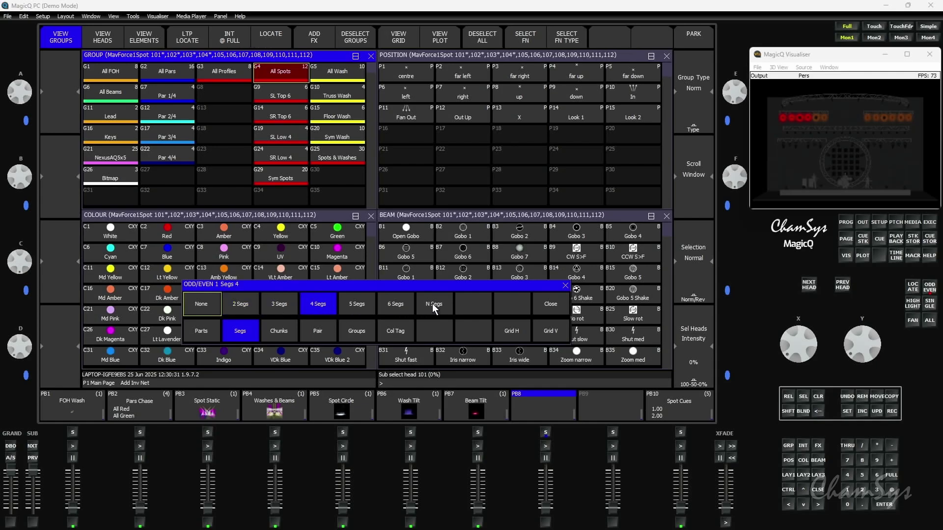
click(246, 309)
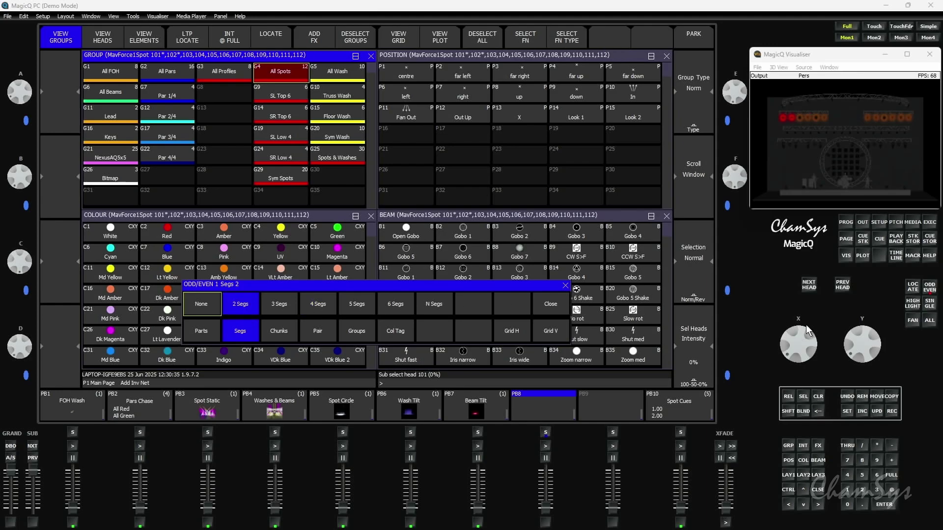
Step: Step forward through the two-head segments of the spots until the first segment is sub-selected again
click(810, 289)
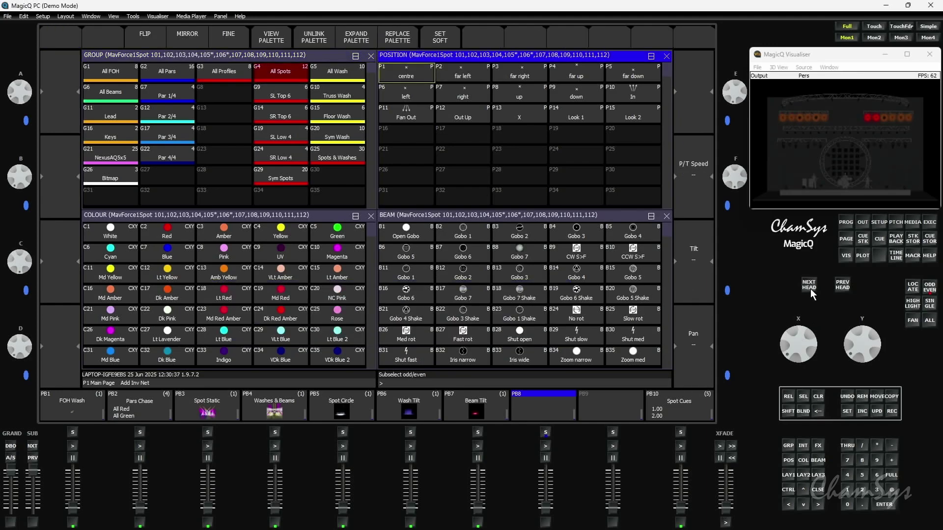
click(810, 289)
click(810, 289)
click(810, 289)
Step: Switch the Odd/Even sub-selection to 3 Chunks and step through all three chunks of the spots
click(929, 287)
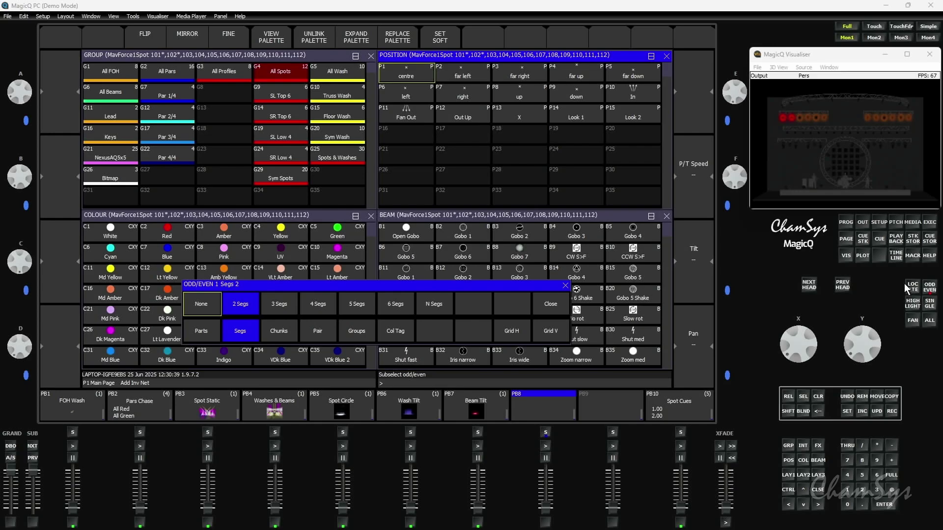
click(285, 329)
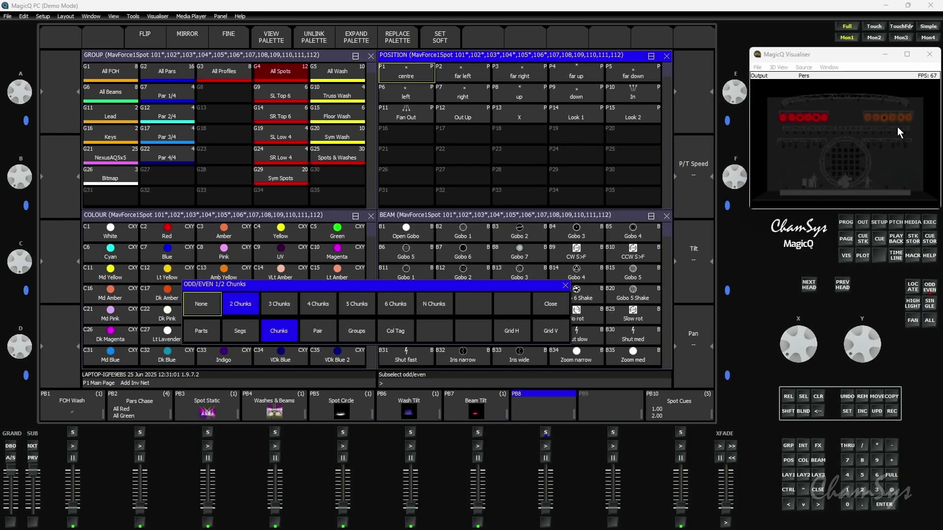
click(279, 304)
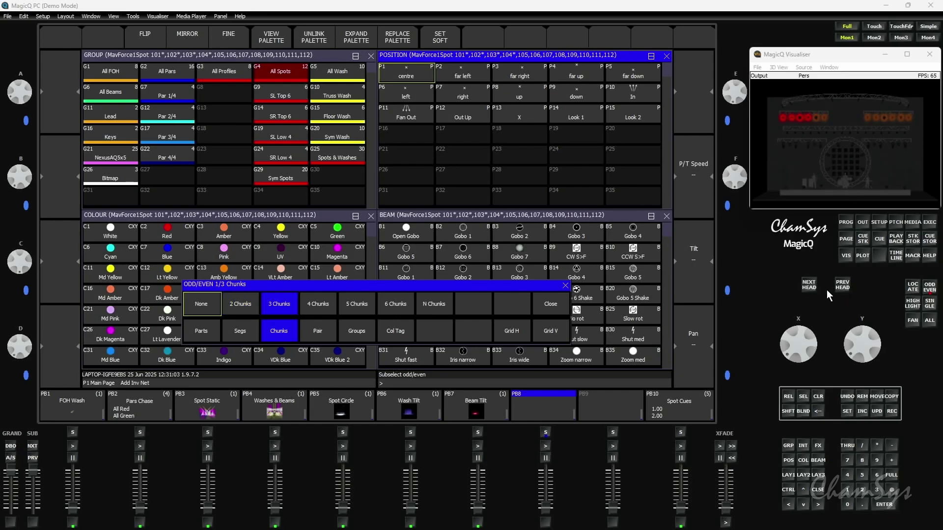
click(808, 286)
click(807, 286)
click(808, 286)
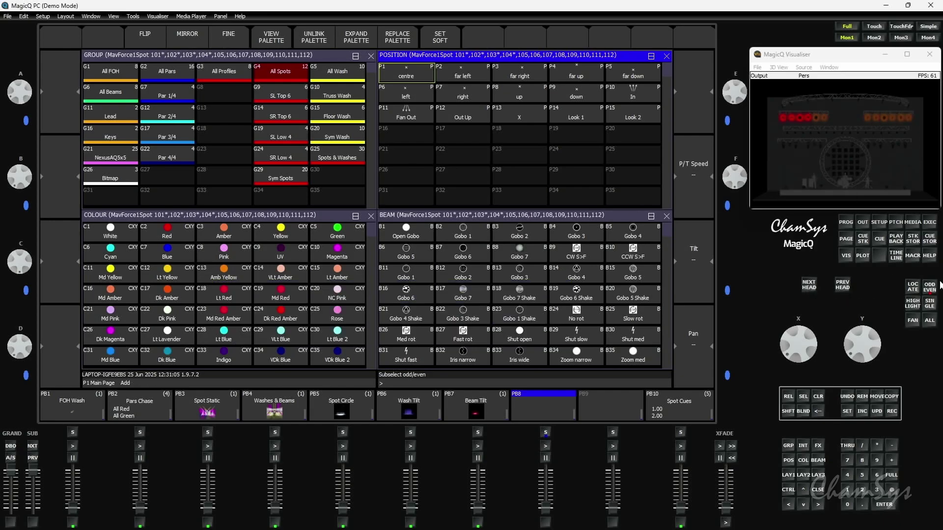
Step: Split the spots into 2 Chunks and record the first chunk as group G31
click(930, 287)
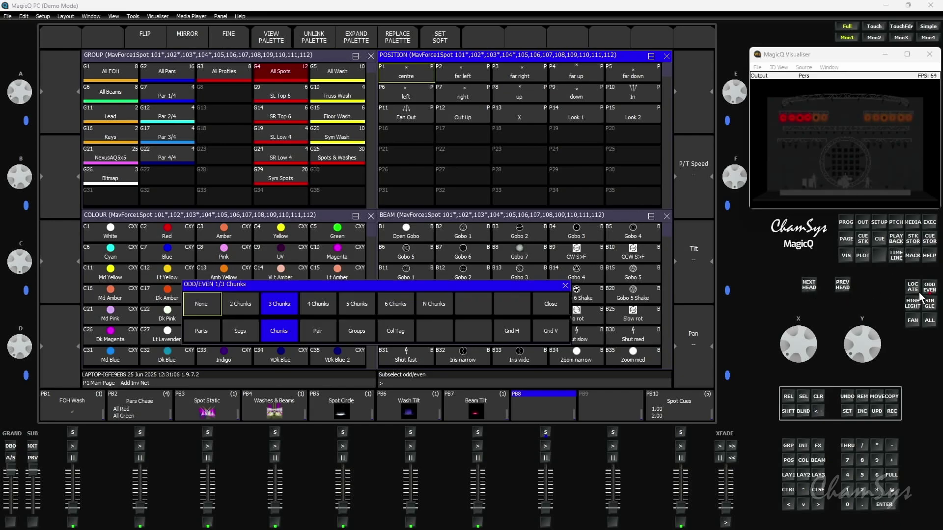
click(240, 305)
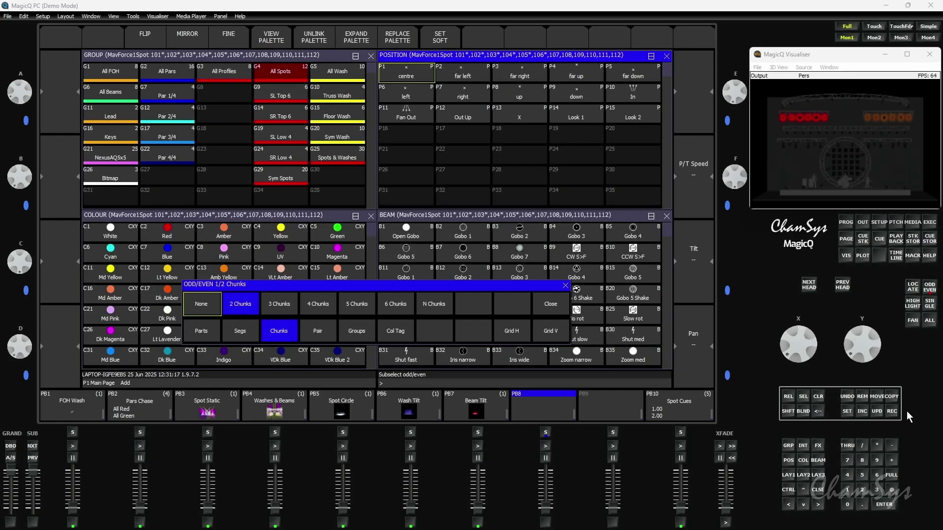
click(892, 411)
click(105, 199)
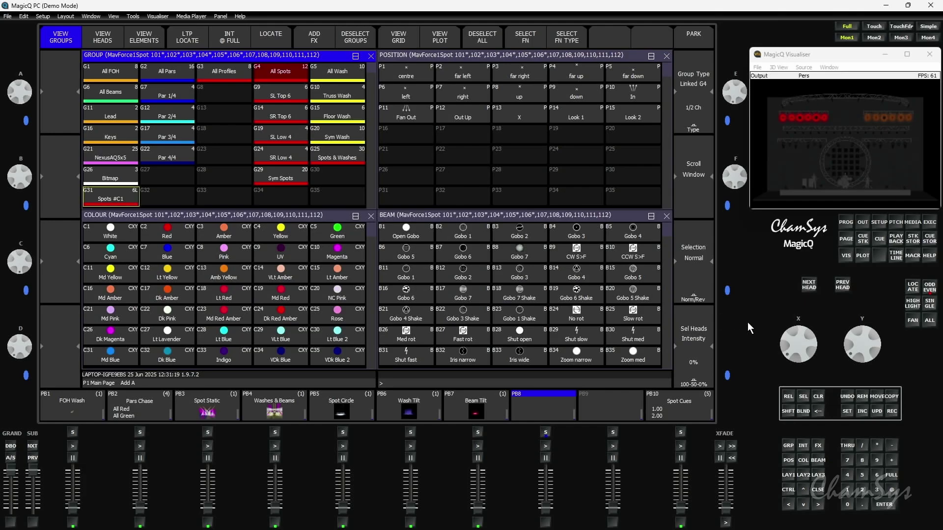
Step: Advance to the second of the two chunks and record it as group G32
click(808, 285)
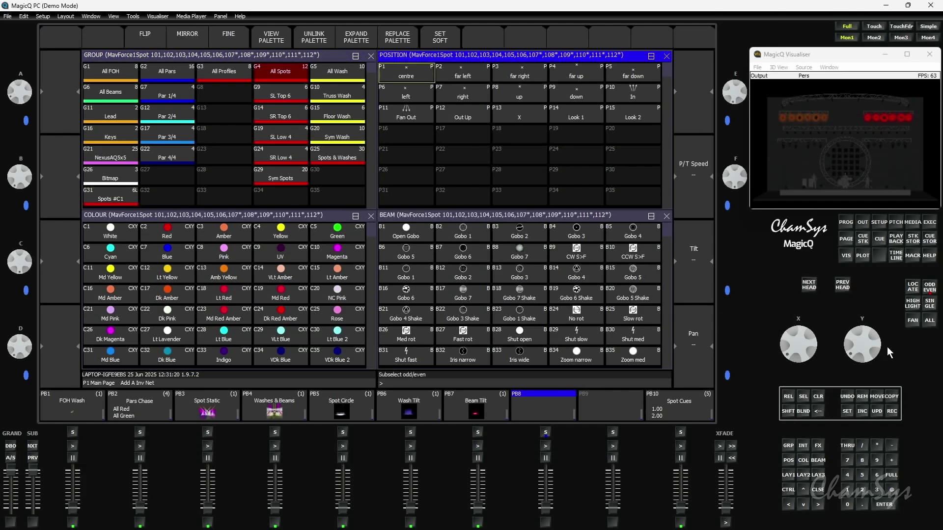
click(892, 412)
click(168, 199)
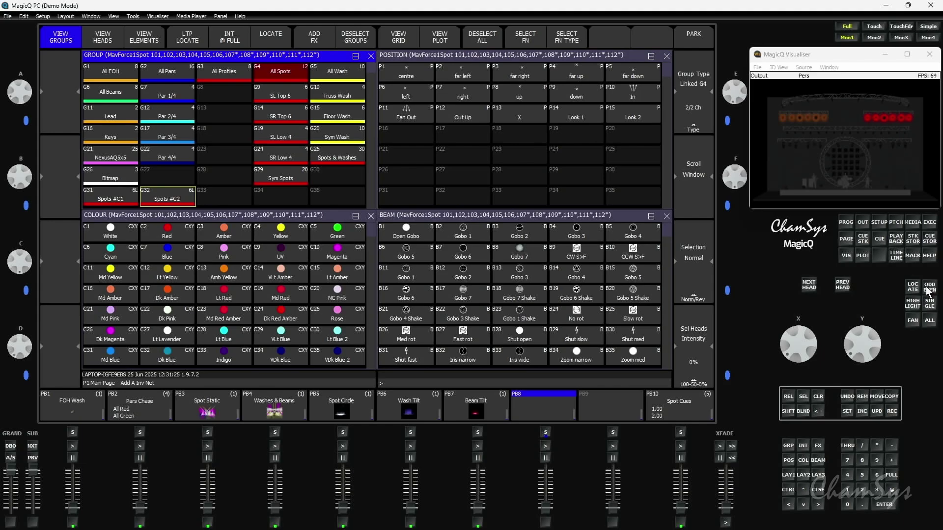
Step: Change the spots' sub-selection to 3 Chunks and record the first chunk as group G33
click(930, 286)
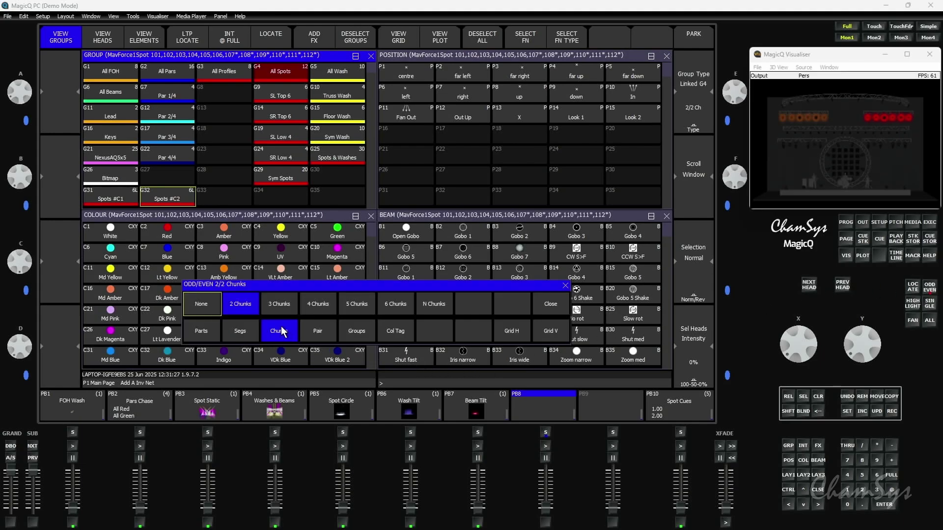
click(279, 302)
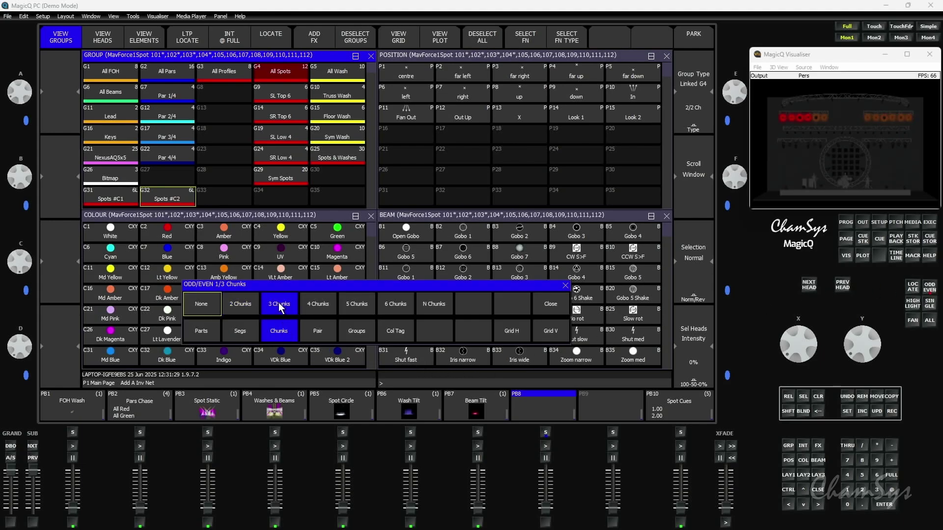
click(891, 411)
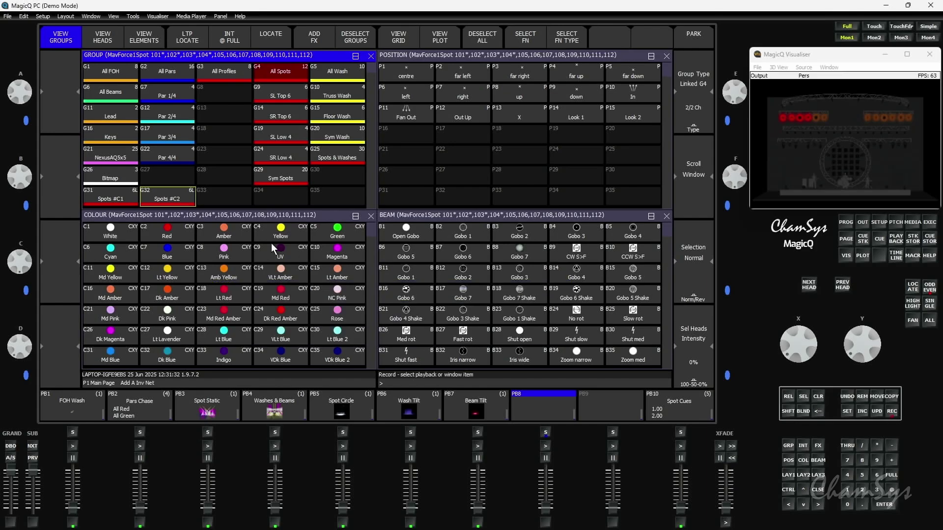
click(216, 196)
Step: Record the second and third of the three chunks as groups G34 and G35
click(819, 287)
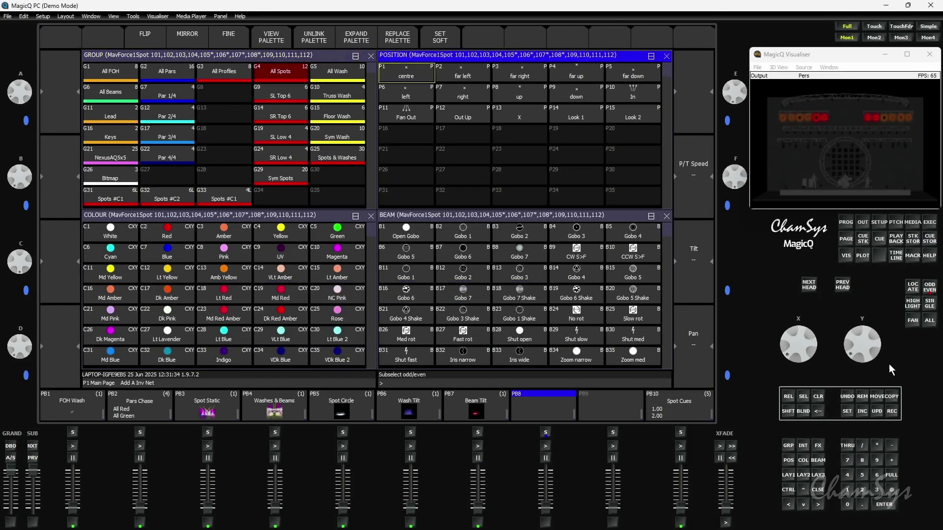
click(891, 411)
click(281, 198)
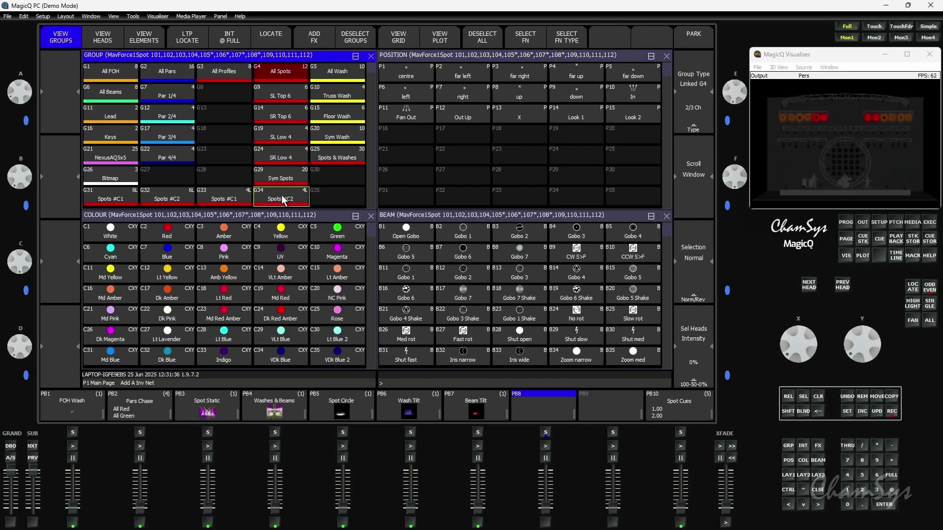
click(808, 286)
click(892, 411)
click(327, 195)
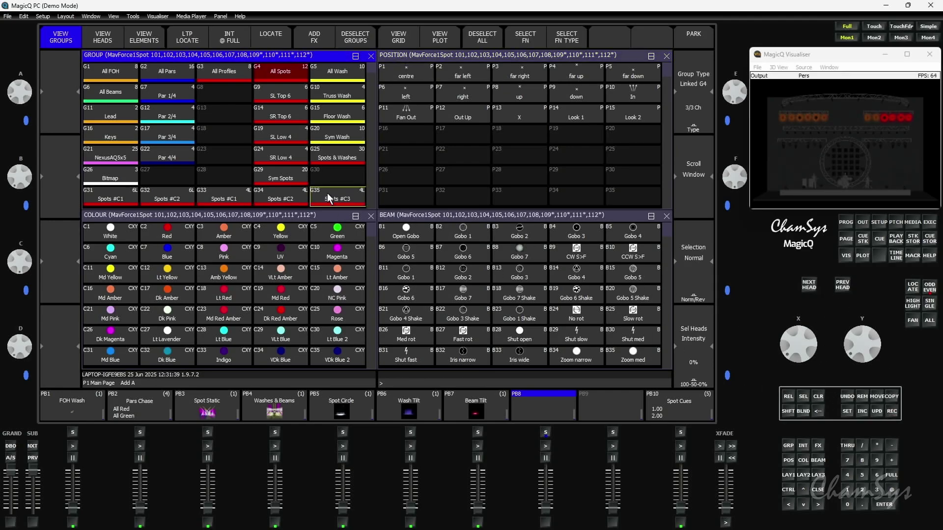
Step: Clear the selection and check which heads groups G35, G34 and G33 select
click(817, 396)
click(316, 195)
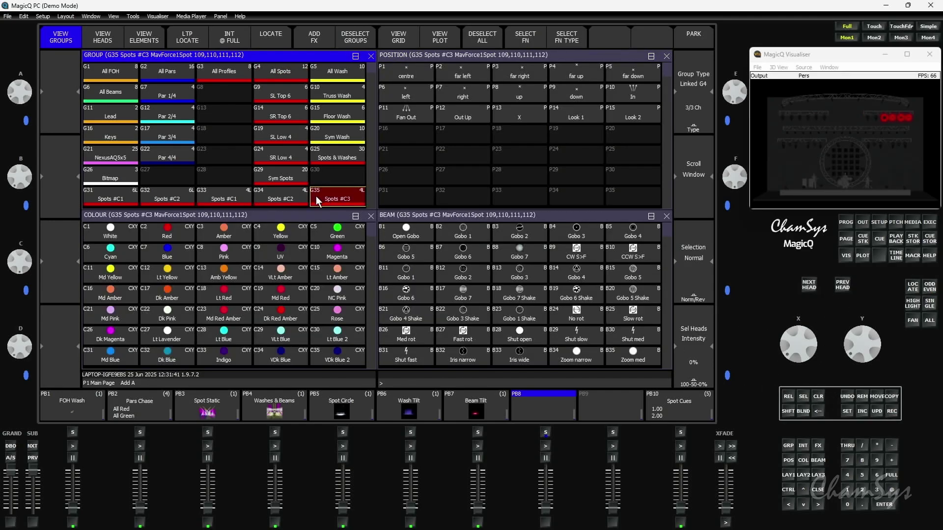
click(273, 198)
click(230, 199)
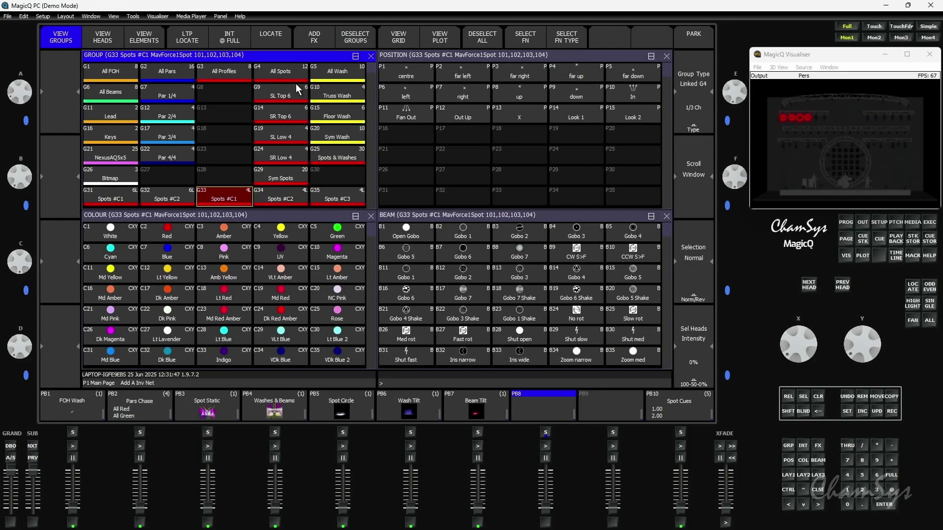
Step: Locate the heads of group G35 and colour them Magenta
click(334, 196)
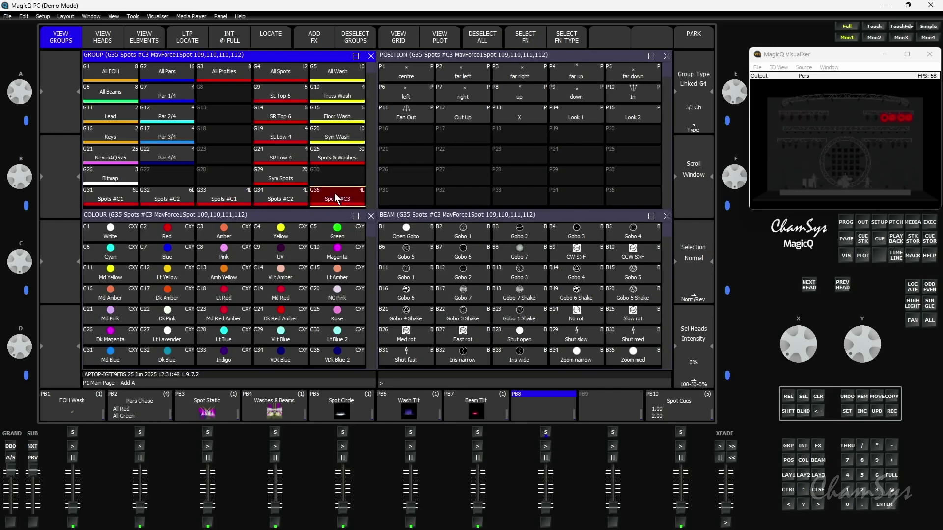
click(288, 40)
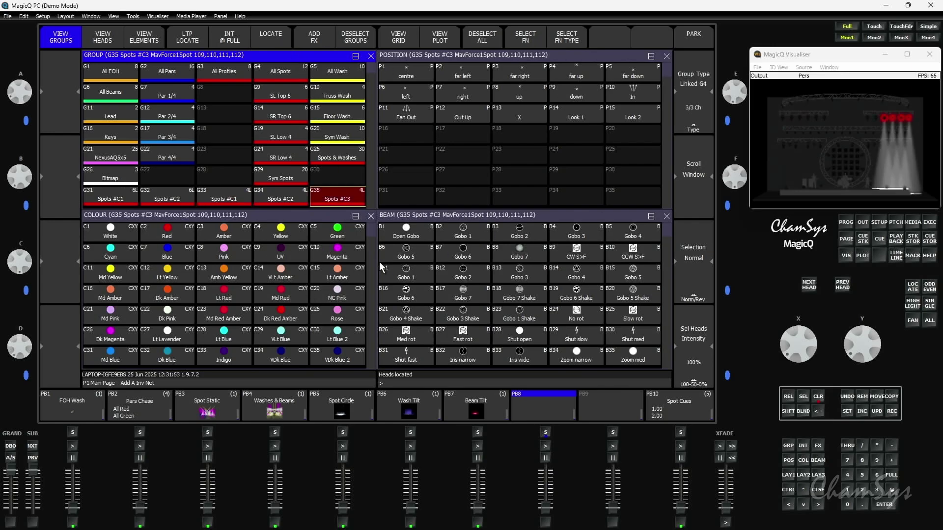
click(337, 253)
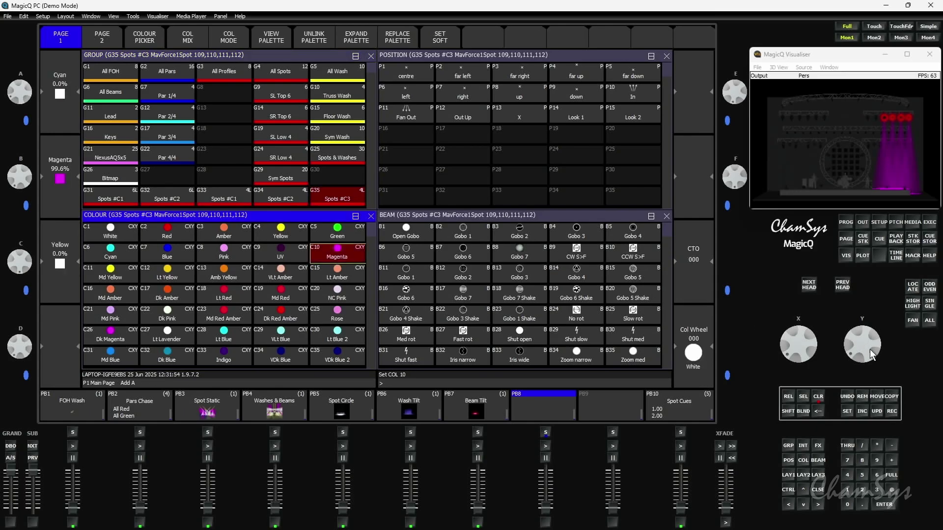
Step: Record the magenta look to playback PB9 and clear the programmer
click(892, 411)
click(631, 395)
click(818, 396)
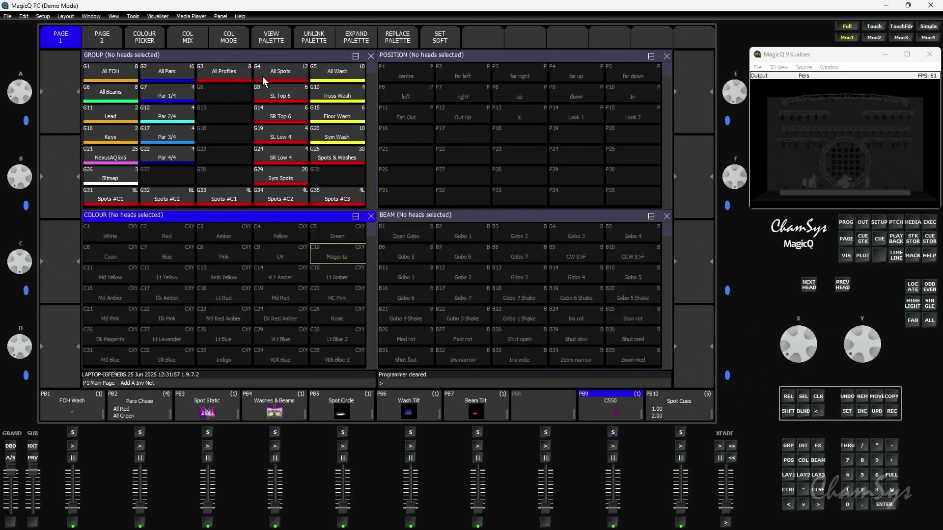
Step: Select the All Spots group and record the selection as a new group in G13
click(272, 73)
click(891, 411)
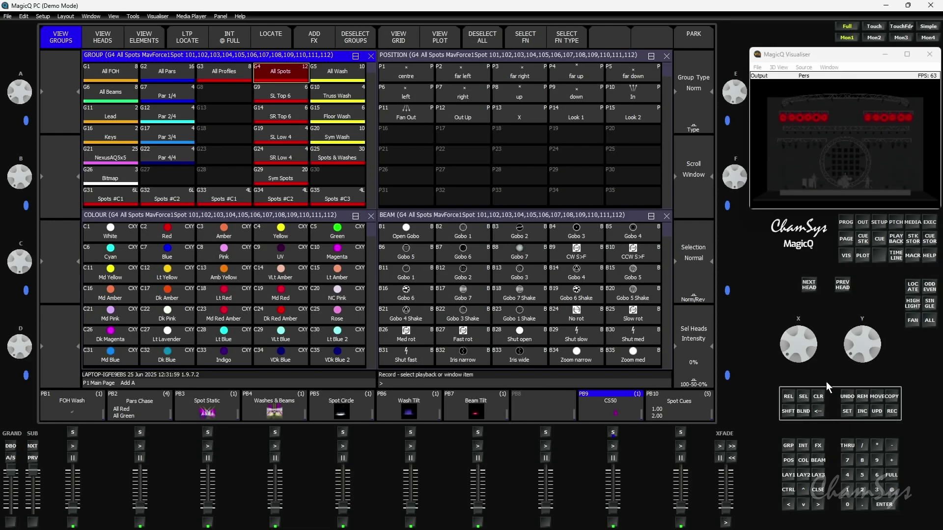
click(217, 115)
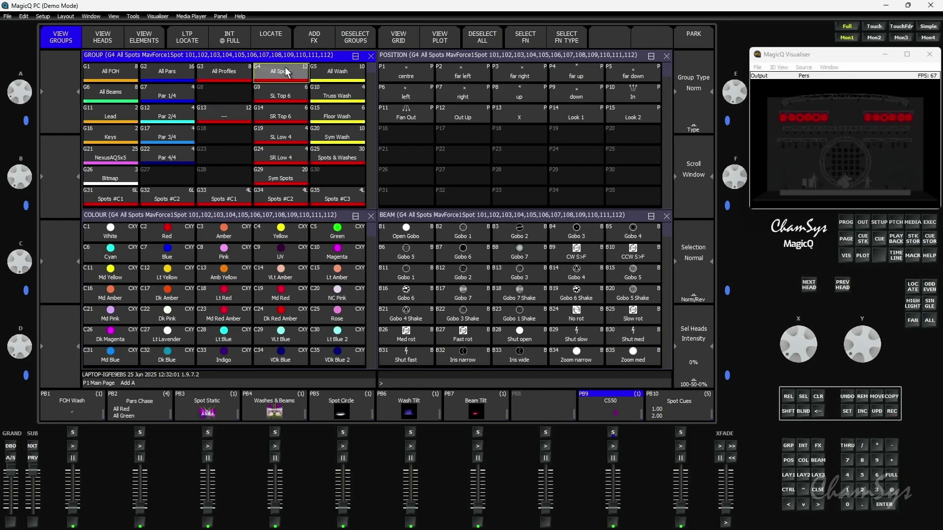
Step: Show the individual heads and remove heads 112, 111 and 109 from the spot selection
click(114, 38)
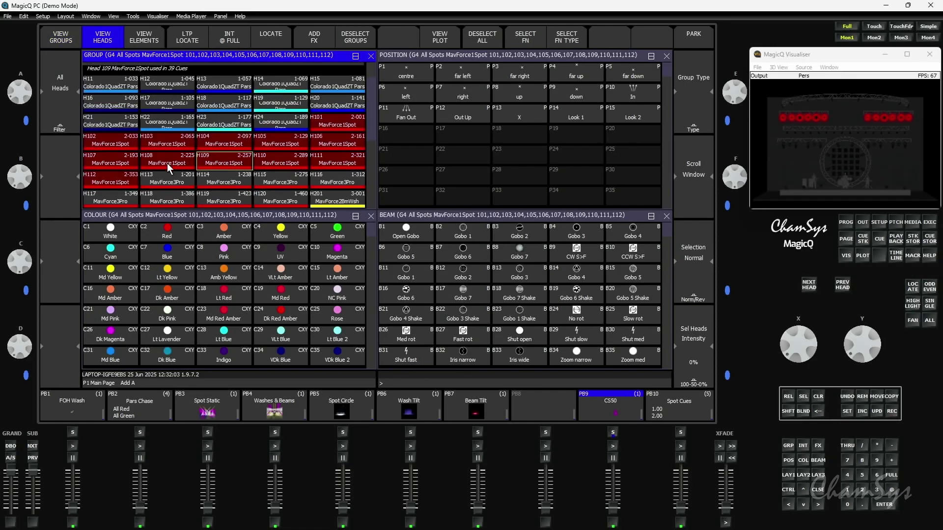
shift+click(108, 182)
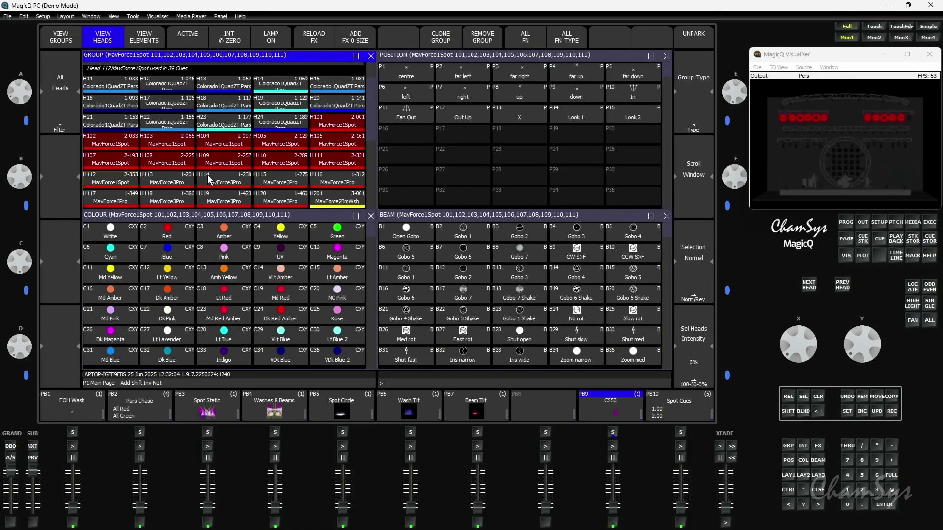
shift+click(320, 164)
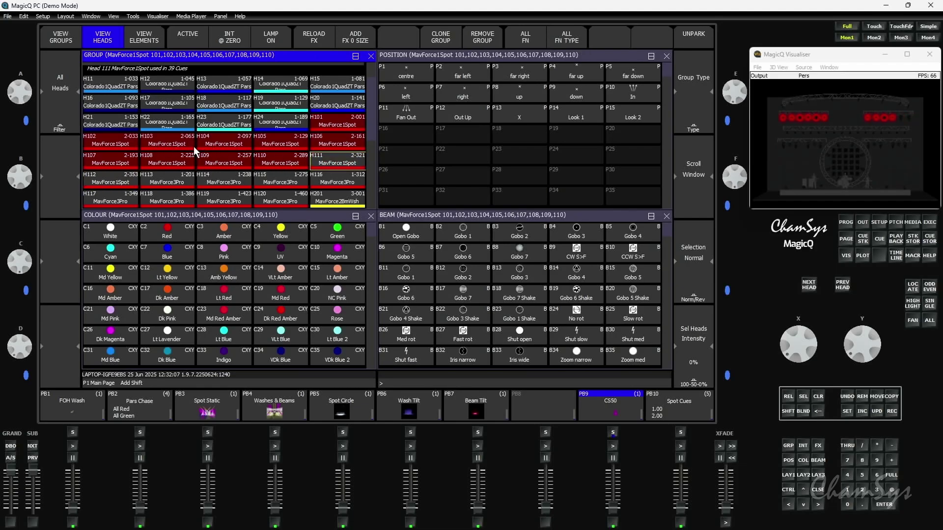
shift+click(216, 164)
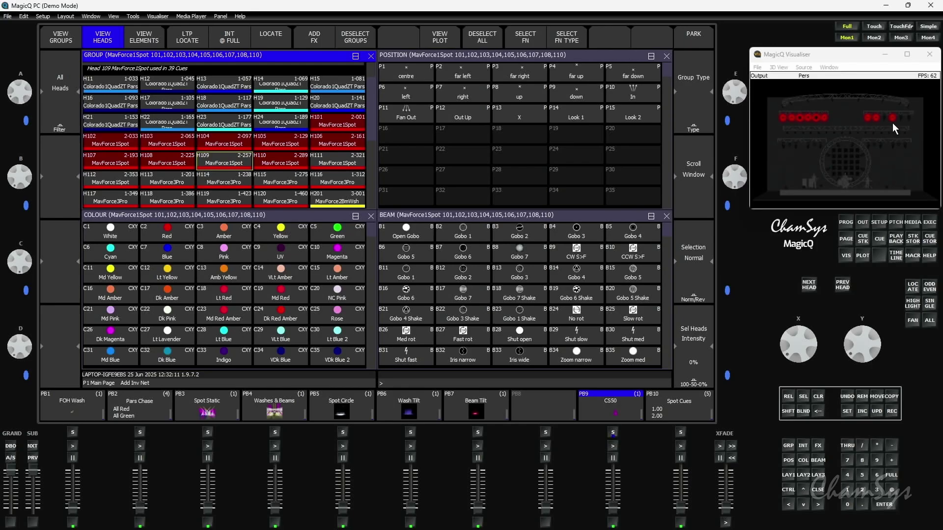
Step: Return to the group view and re-record the All Spots group (G4) with the reduced head selection
click(57, 44)
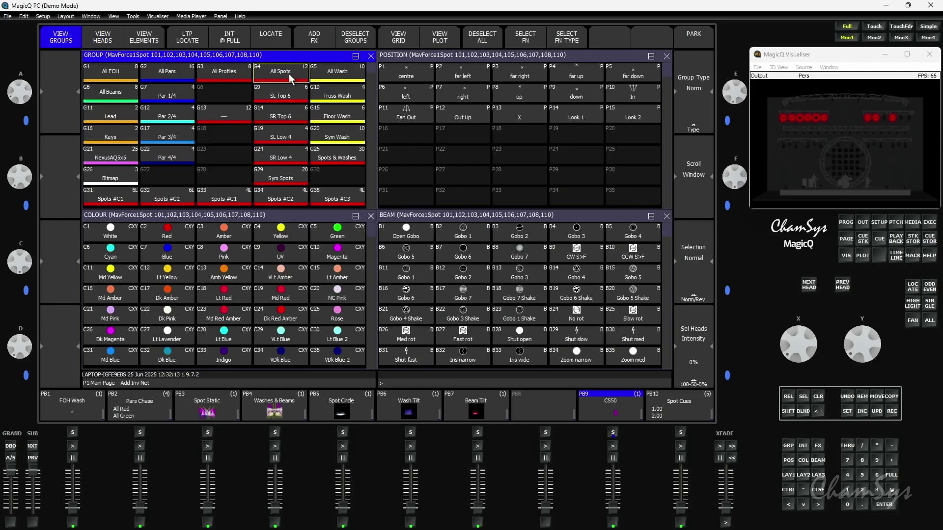
click(889, 412)
click(273, 64)
key(Return)
Step: Raise playback PB9 and select the linked chunk groups G33, G34 and G35 in turn to check their heads
drag(613, 507, 613, 473)
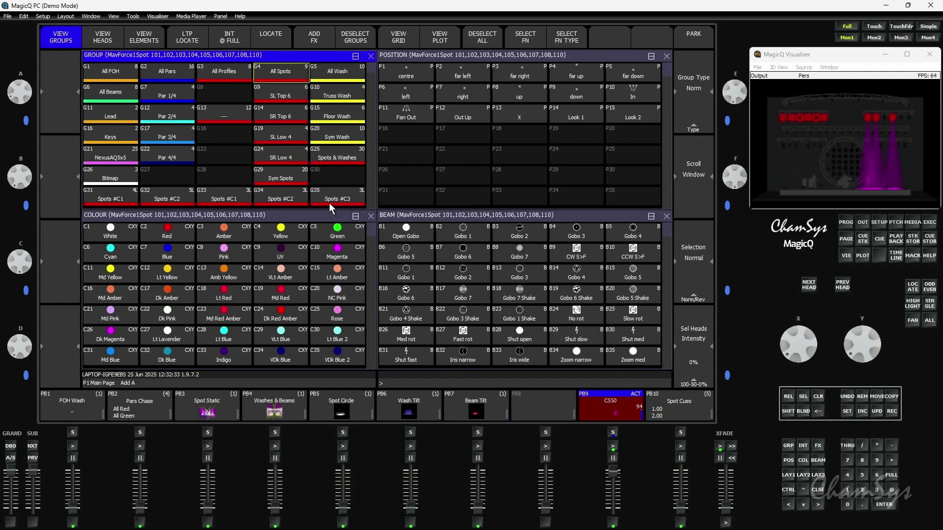
click(234, 203)
click(293, 196)
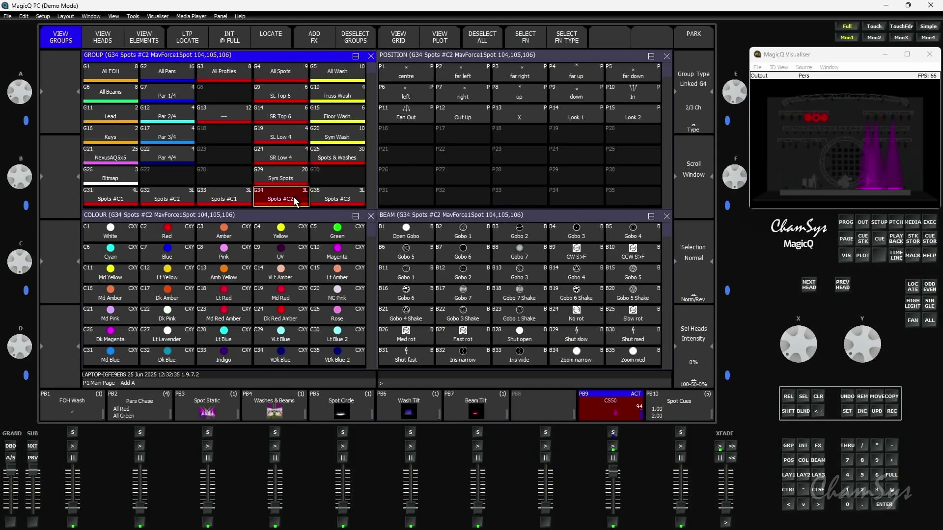
click(325, 192)
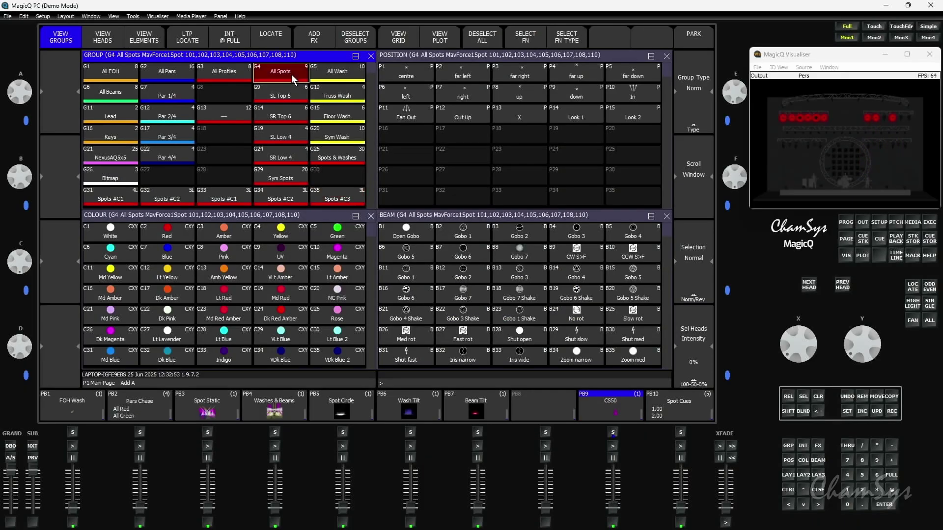
Step: Select the full spot selection stored in G13 and record it over the All Spots group
click(221, 111)
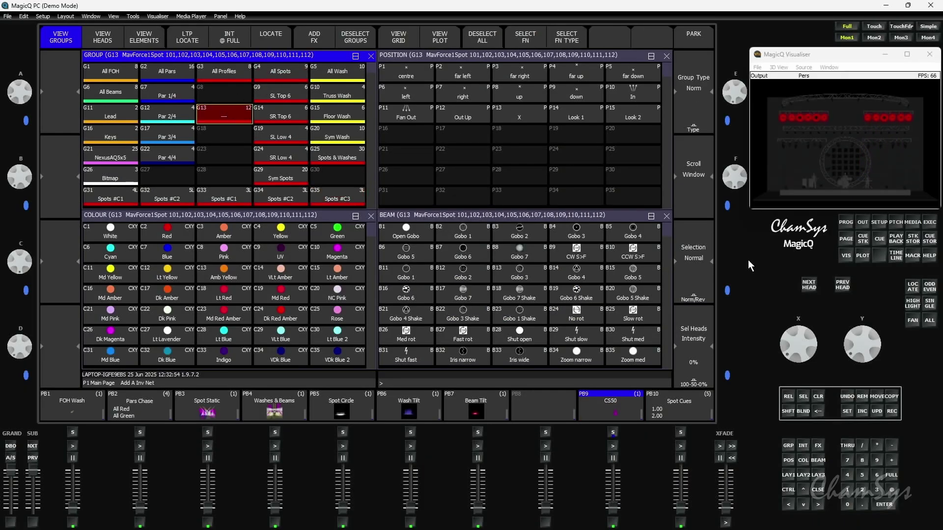
click(892, 412)
click(265, 70)
click(328, 148)
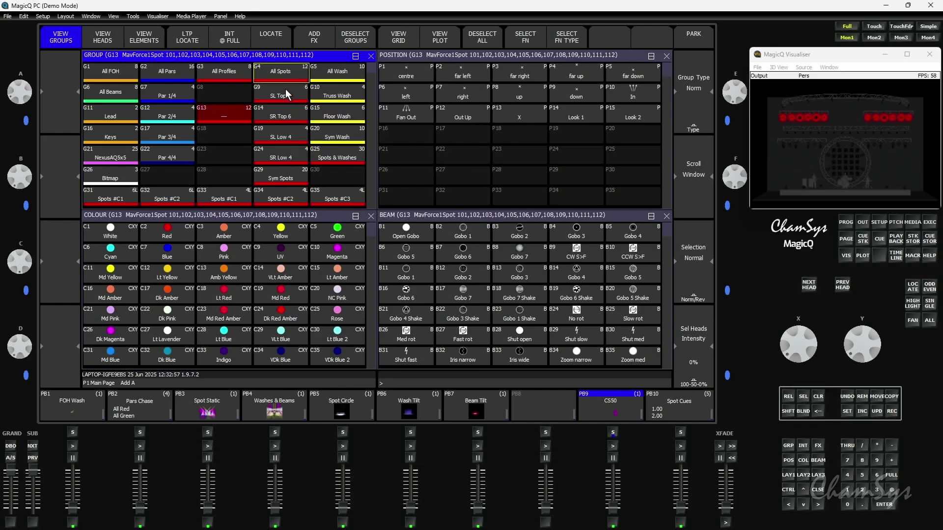
Step: Select the All Spots group and add the dim chase intensity FX to it
click(285, 76)
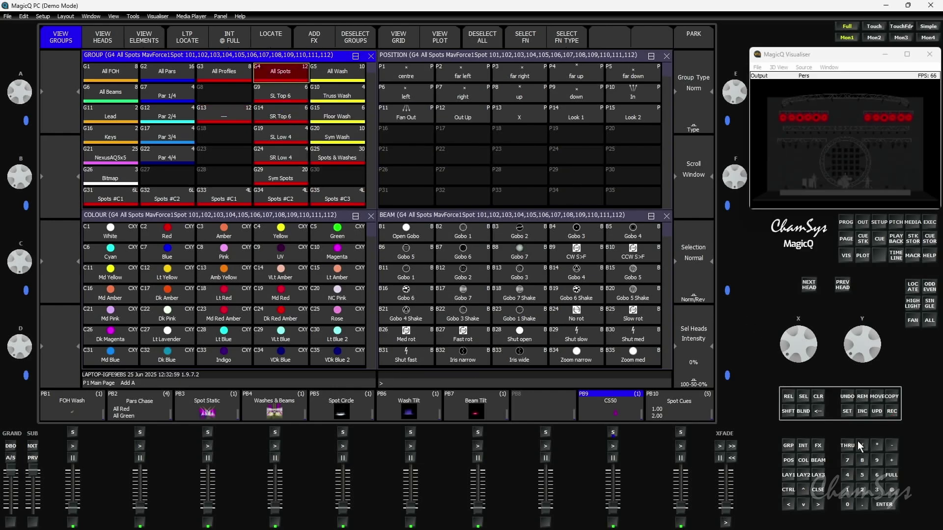
click(312, 36)
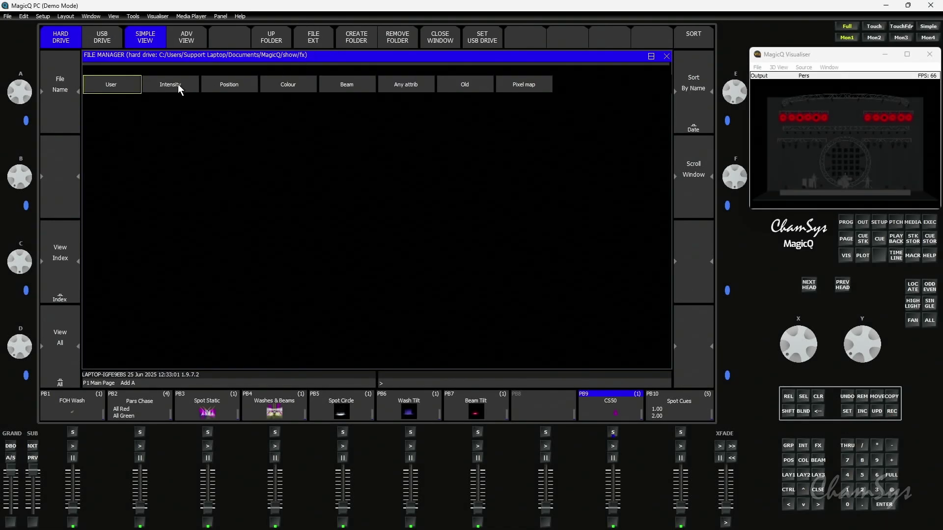
click(177, 84)
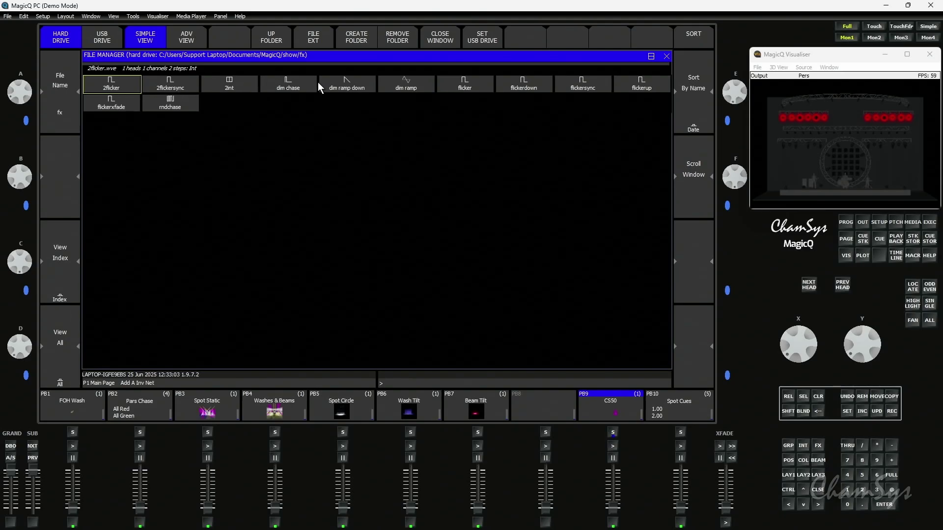
click(302, 81)
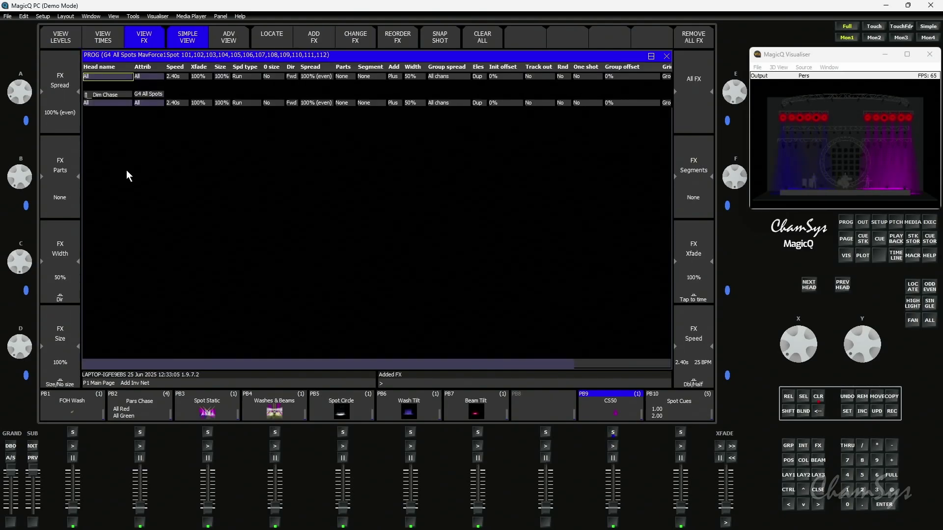
Step: Set the dim chase's width to 29%, segments to Chunks and parts to 2's, and tap its speed to 99 BPM
drag(22, 263, 14, 254)
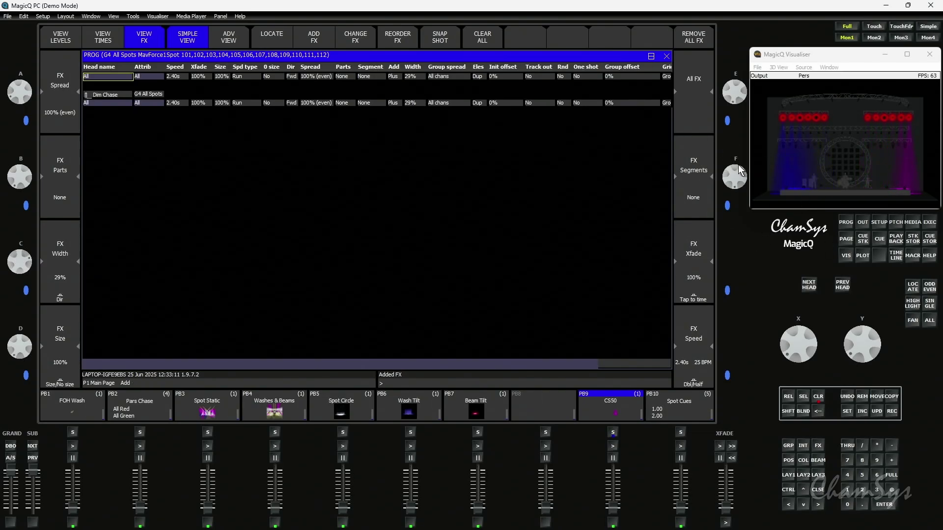
drag(742, 179, 739, 194)
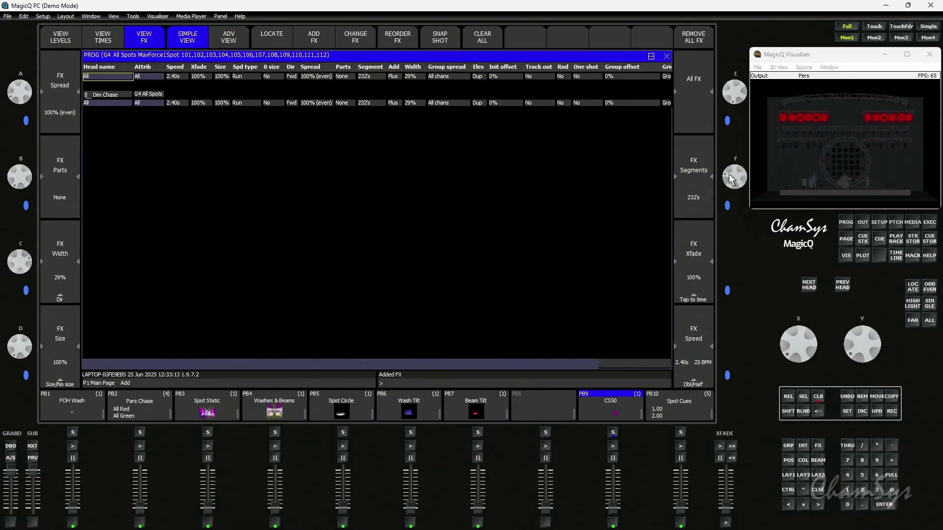
drag(730, 179, 736, 173)
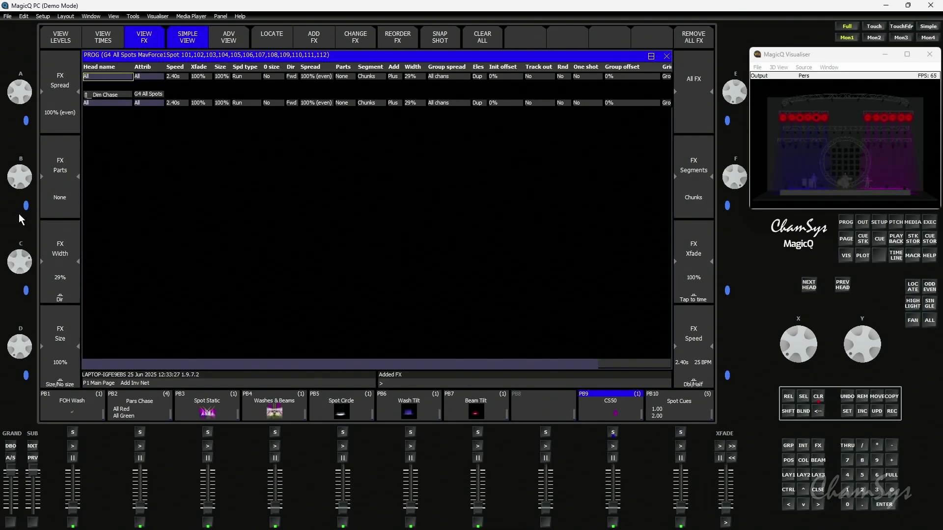
click(51, 212)
click(684, 290)
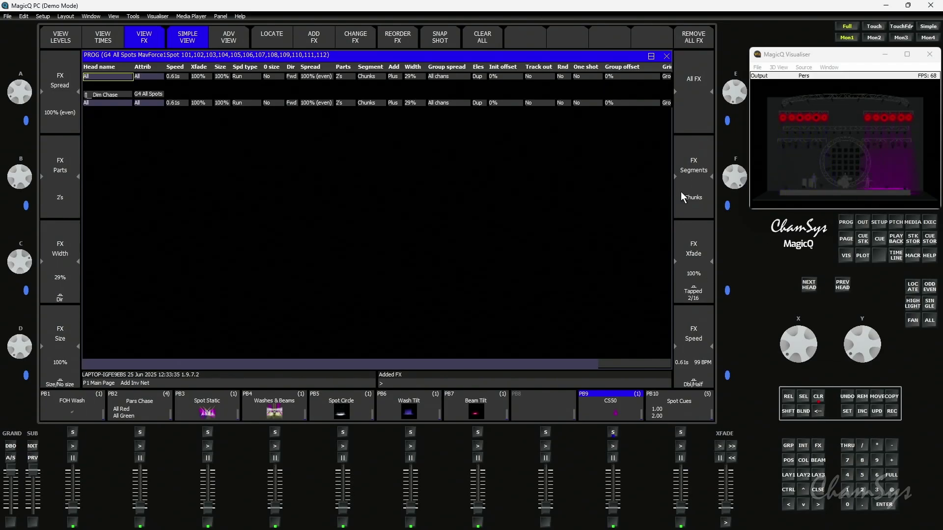
Step: Record the chase to playback PB8 as three cues with parts at 2's, 3's and 4's, and clear the programmer
click(891, 413)
click(554, 403)
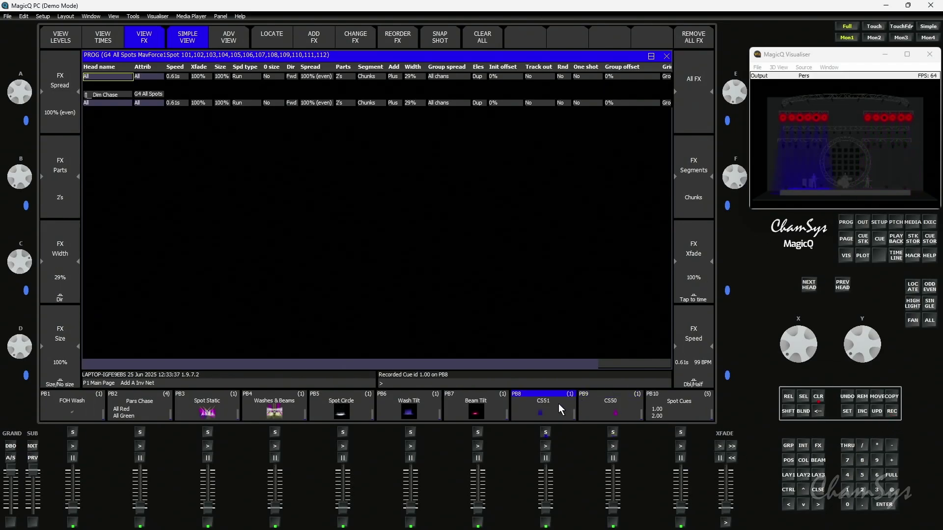
scroll(54, 205, up, 1)
click(897, 412)
click(528, 415)
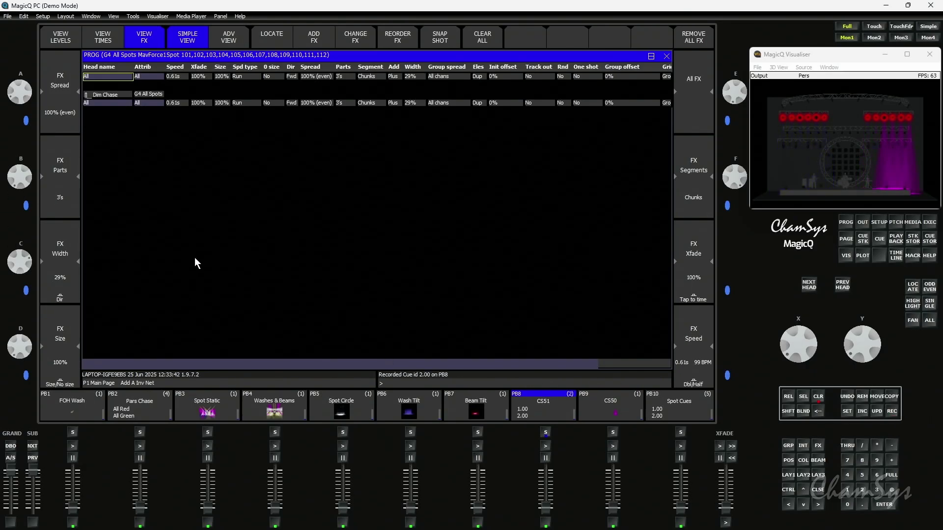
scroll(65, 200, up, 1)
click(892, 412)
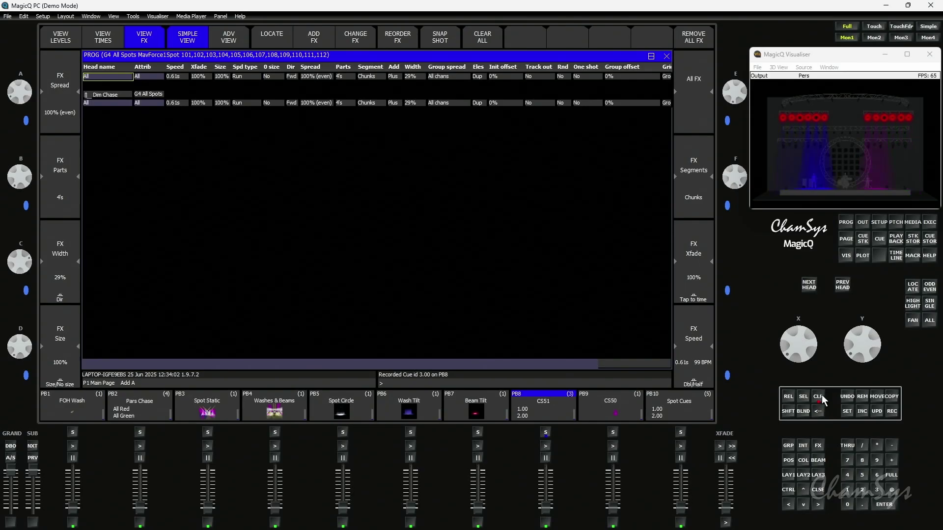
click(819, 397)
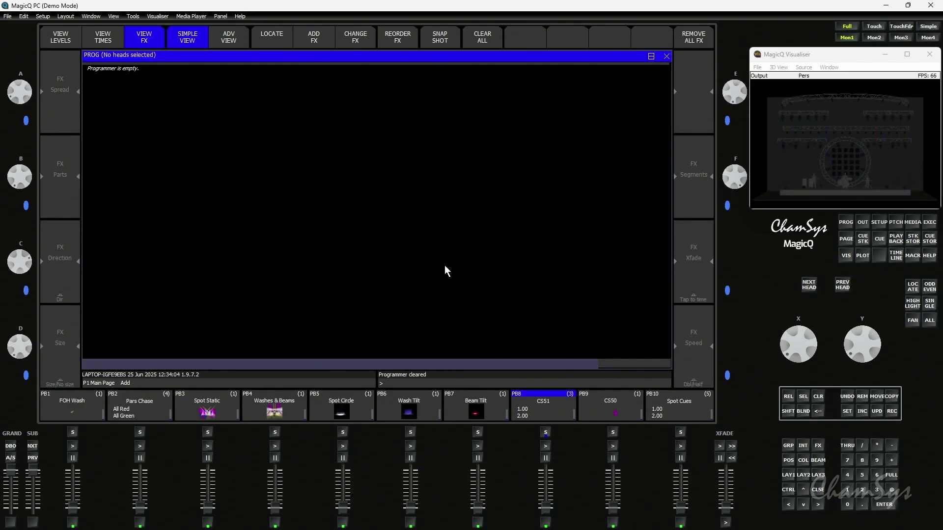
Step: Raise playback PB8 to full and set all steps of its cue stack to individual cue timing
drag(547, 513, 555, 421)
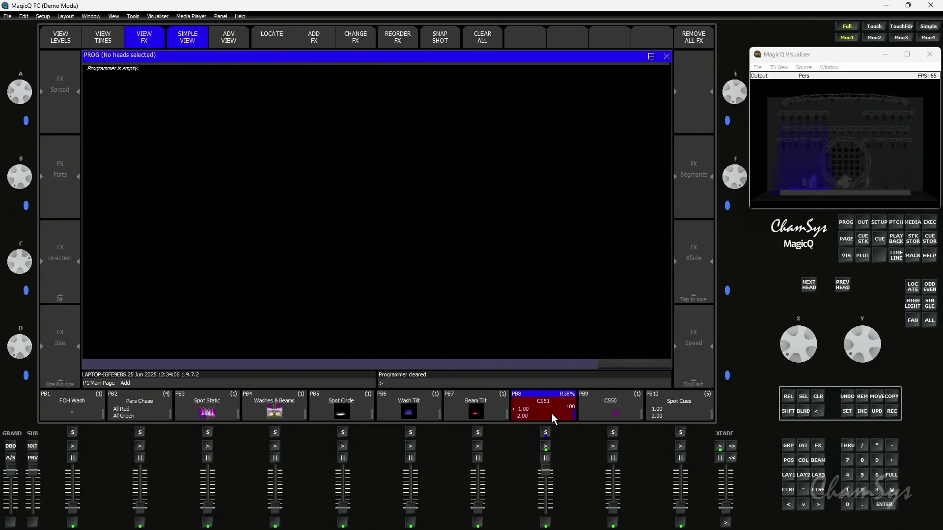
click(553, 415)
click(439, 41)
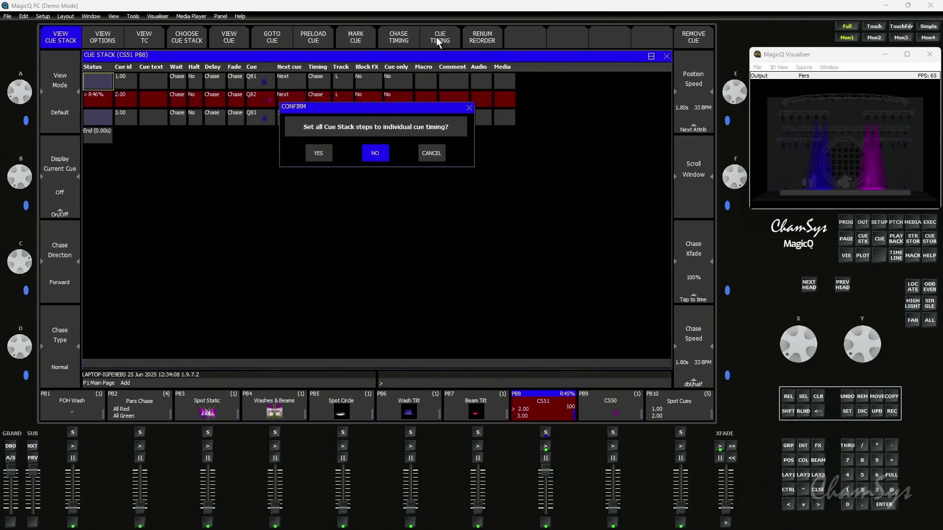
click(321, 151)
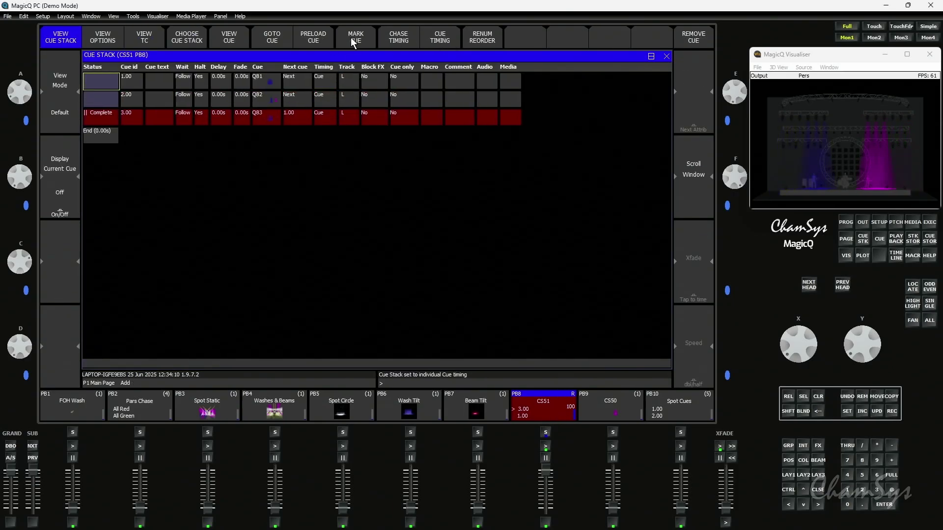
Step: Step playback PB8 through its cues to examine the chunked dim chases in the visualiser
click(546, 448)
click(546, 448)
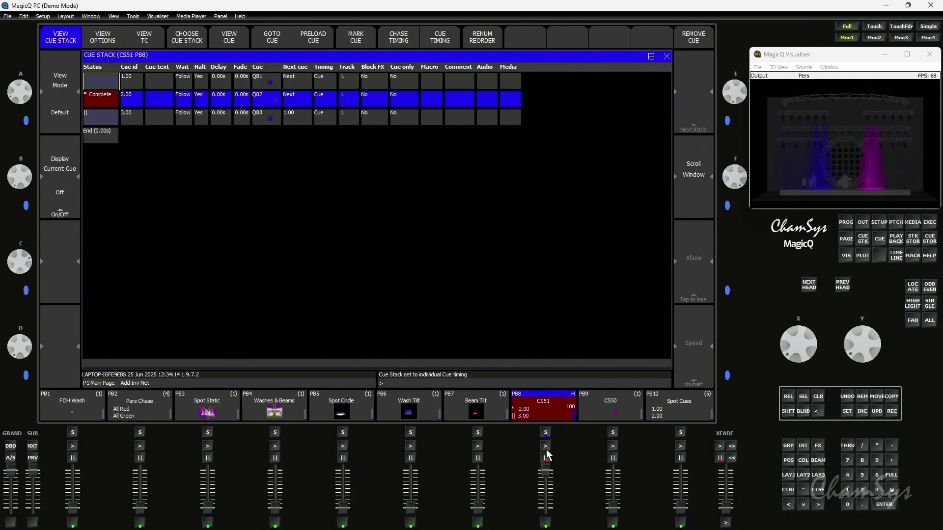
click(546, 447)
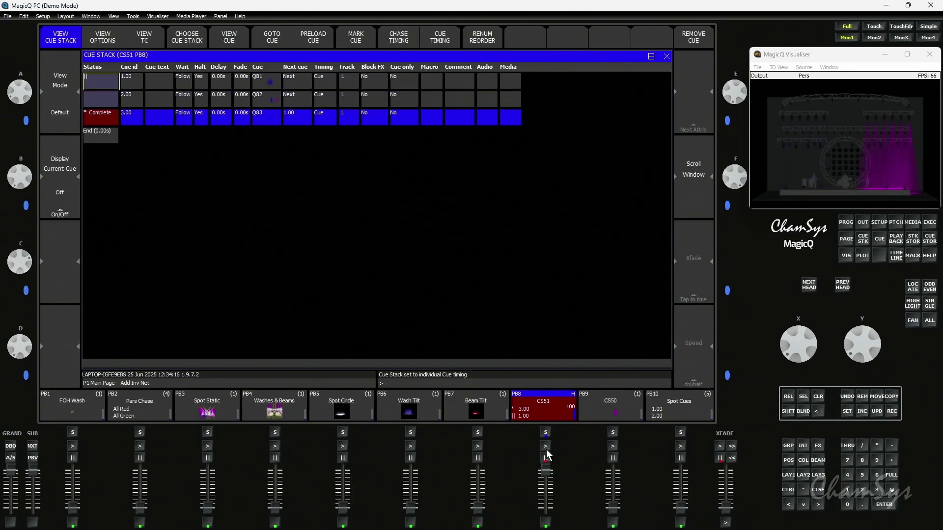
Step: Select the All Spots group, show its individual heads and remove heads 101, 104 and 107 from the selection
click(792, 445)
click(264, 72)
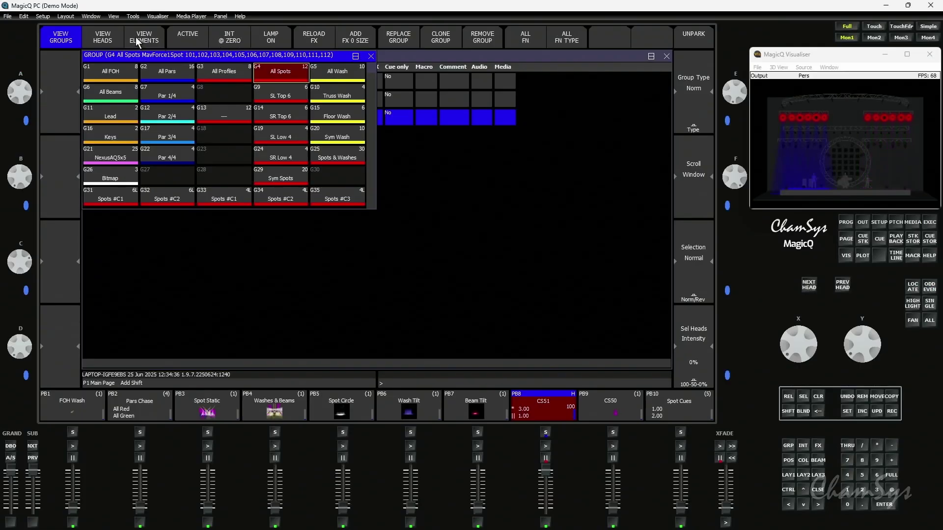
click(103, 39)
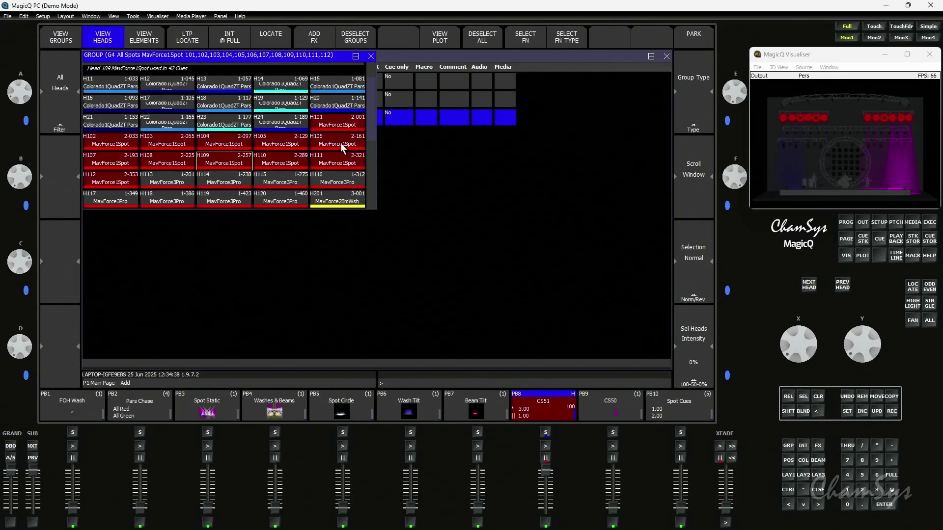
click(331, 119)
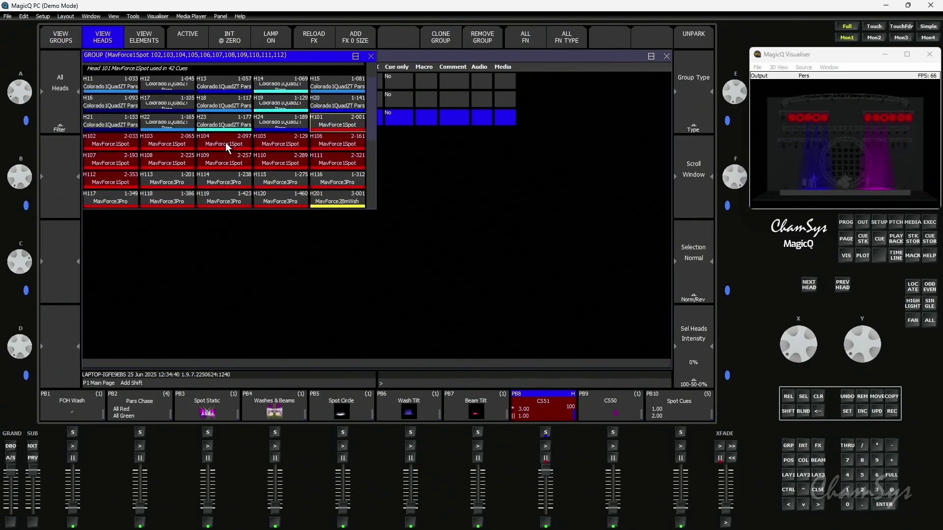
click(226, 145)
shift+click(111, 160)
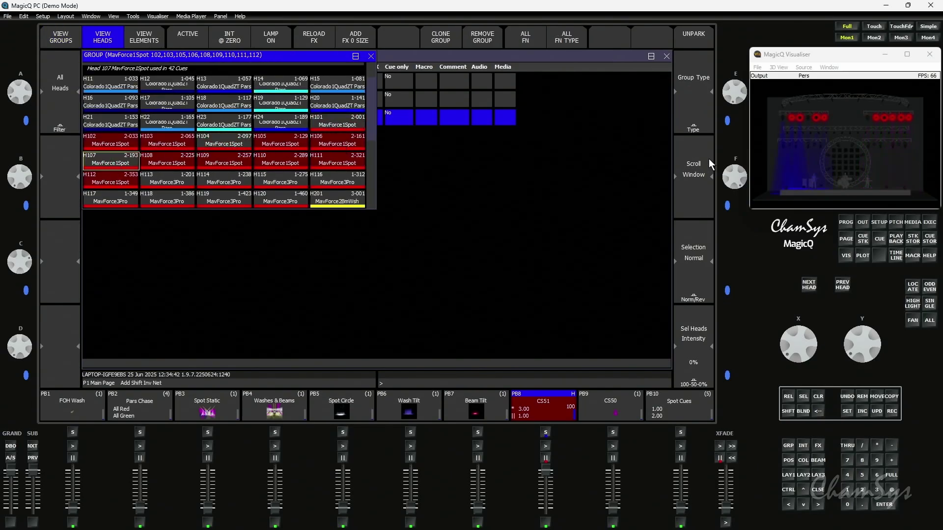
Step: Replace the All Spots group with the reduced head selection and clear the programmer
click(76, 32)
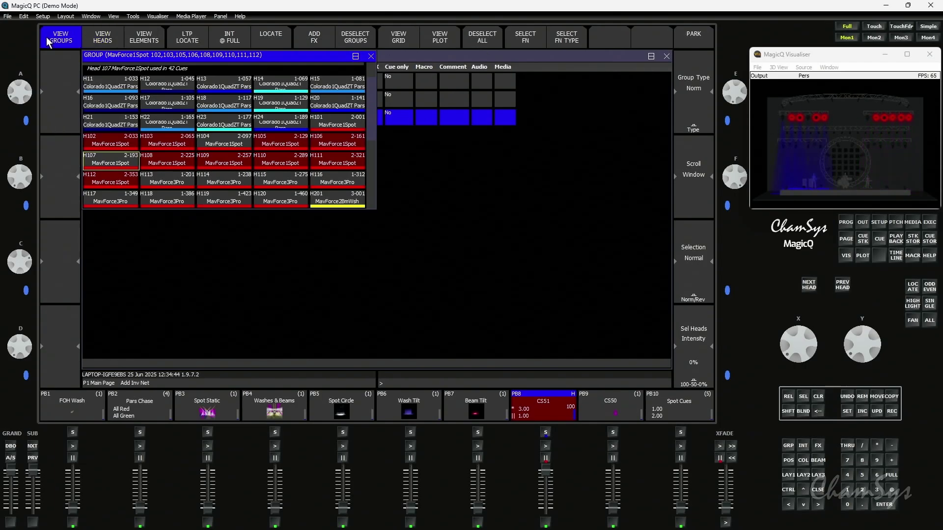
click(894, 413)
click(282, 78)
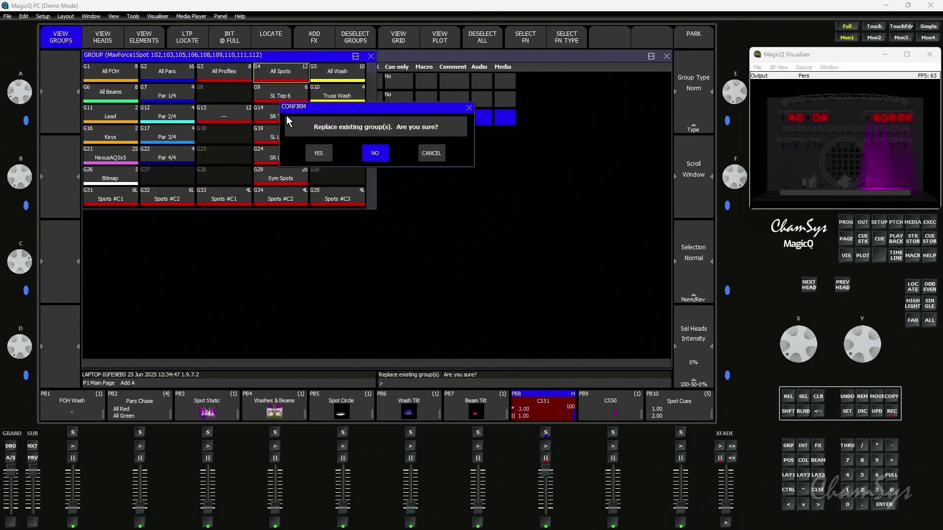
click(319, 153)
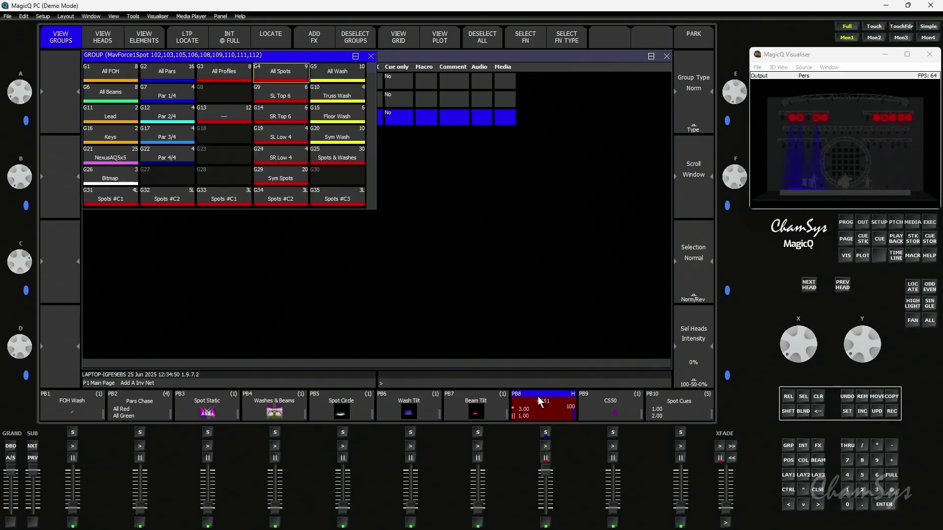
click(819, 397)
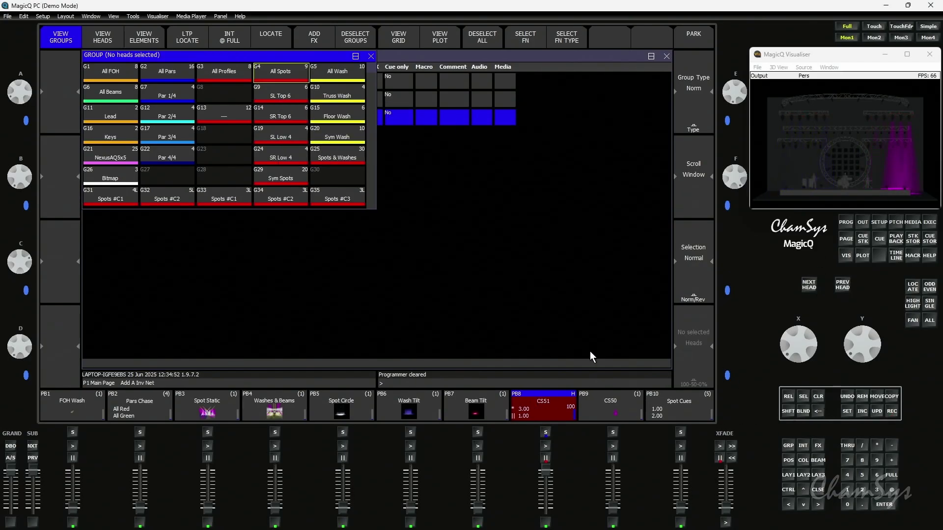
Step: Run through PB8's three cues again to examine how the chases play on the reduced All Spots group
click(543, 447)
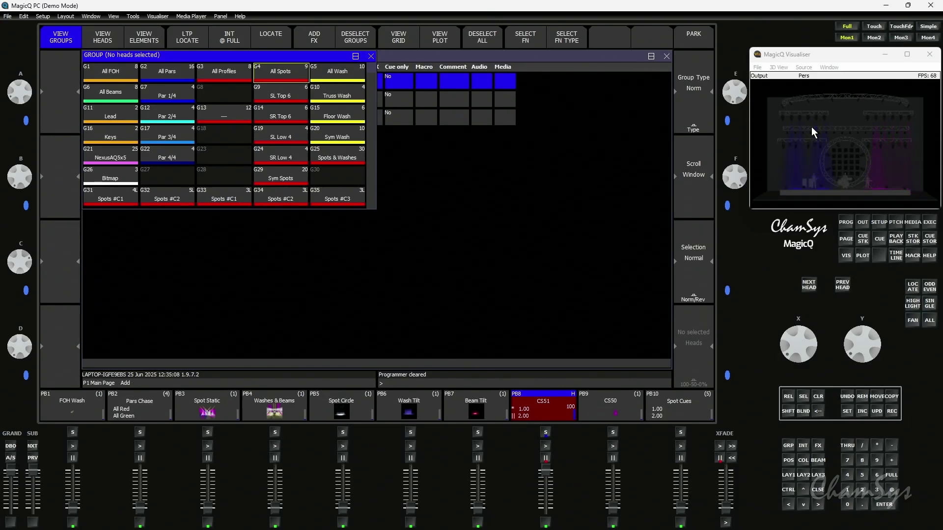
click(546, 447)
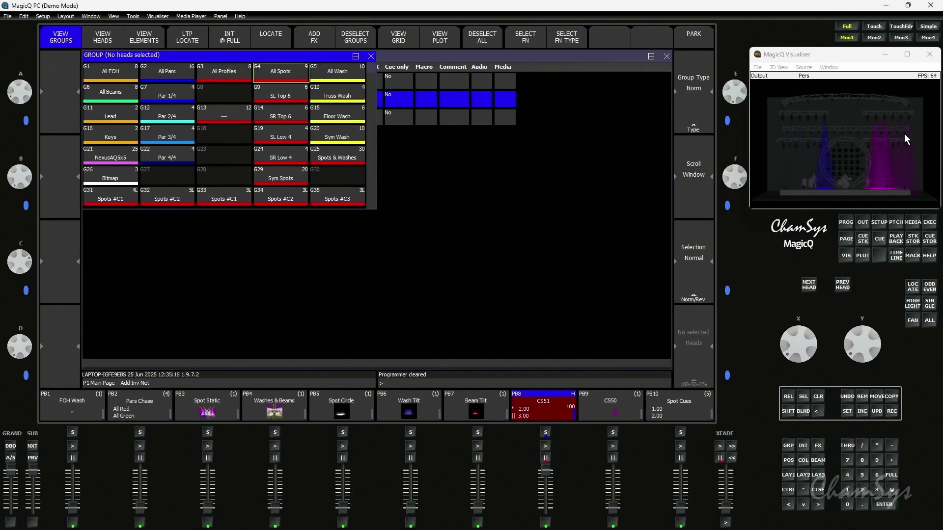
click(543, 449)
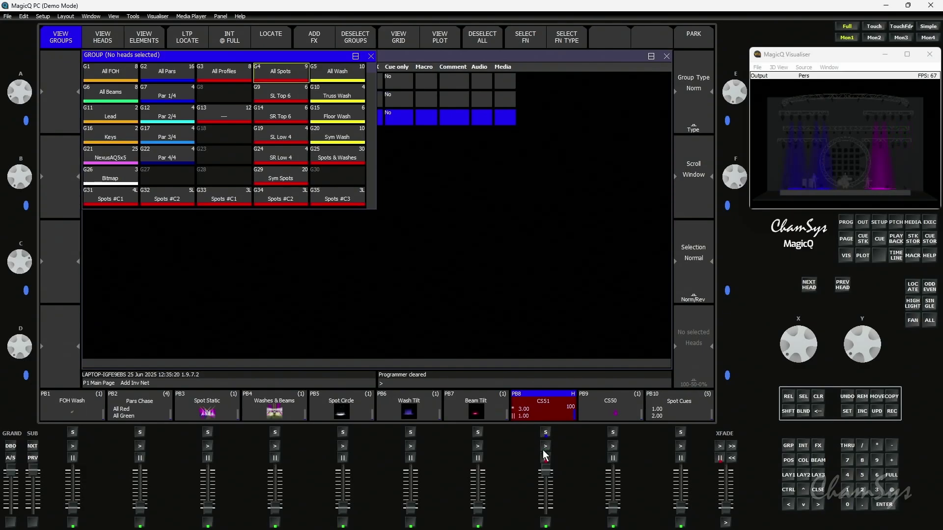